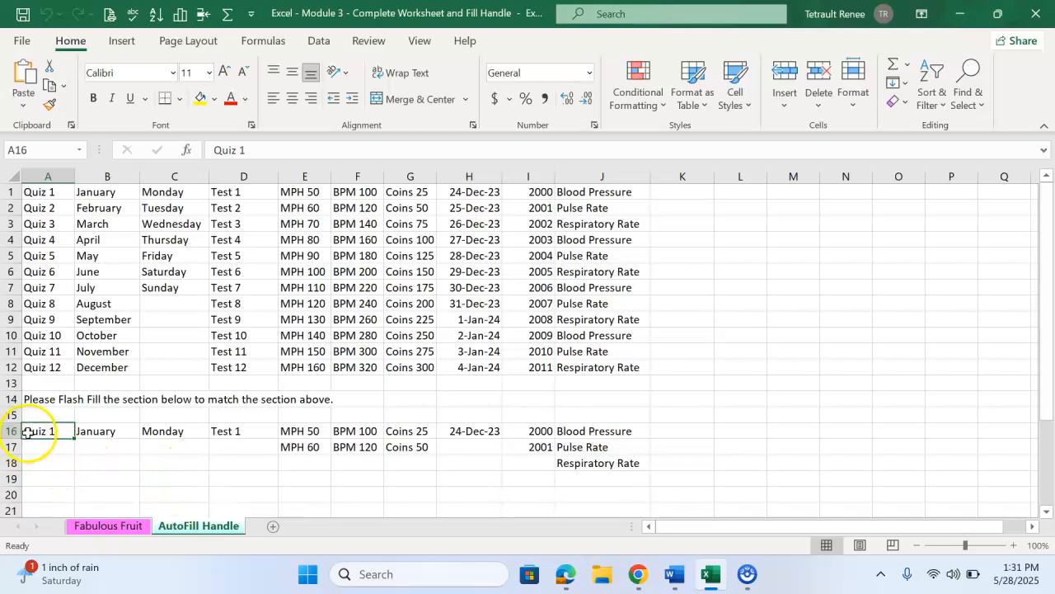
In the practice section, AutoFill the Quiz series from A16 and the month series from B16 down to row 27.
scroll(68, 403, down, 2)
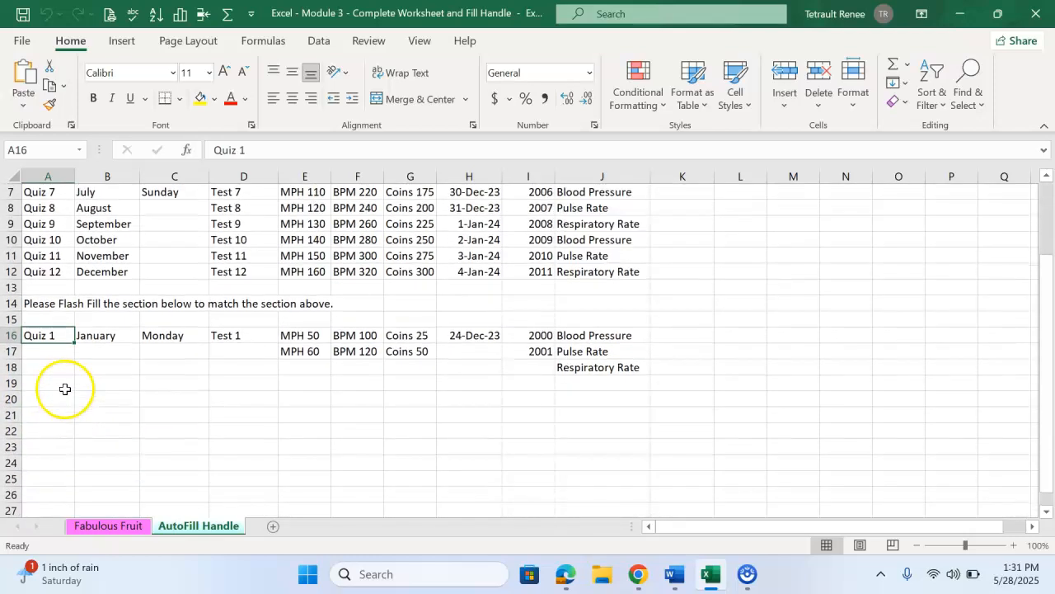
scroll(68, 379, down, 2)
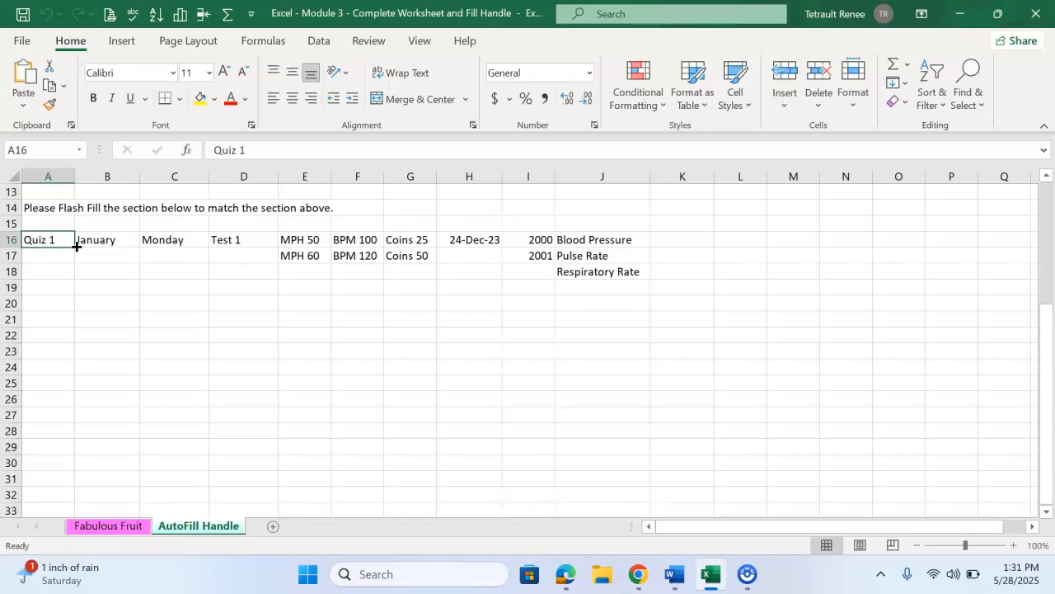
drag(76, 245, 73, 419)
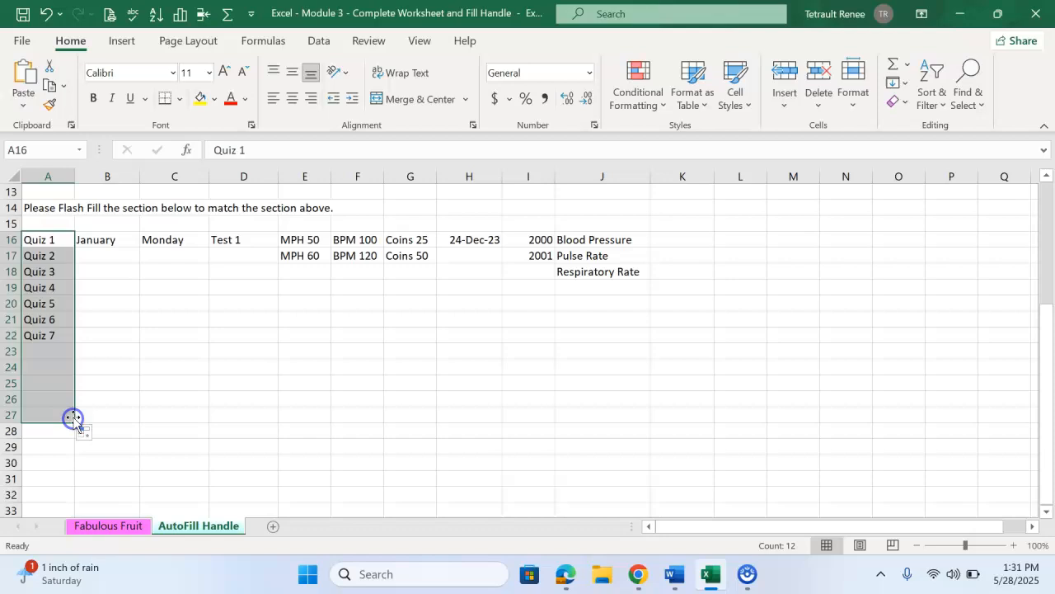
click(101, 243)
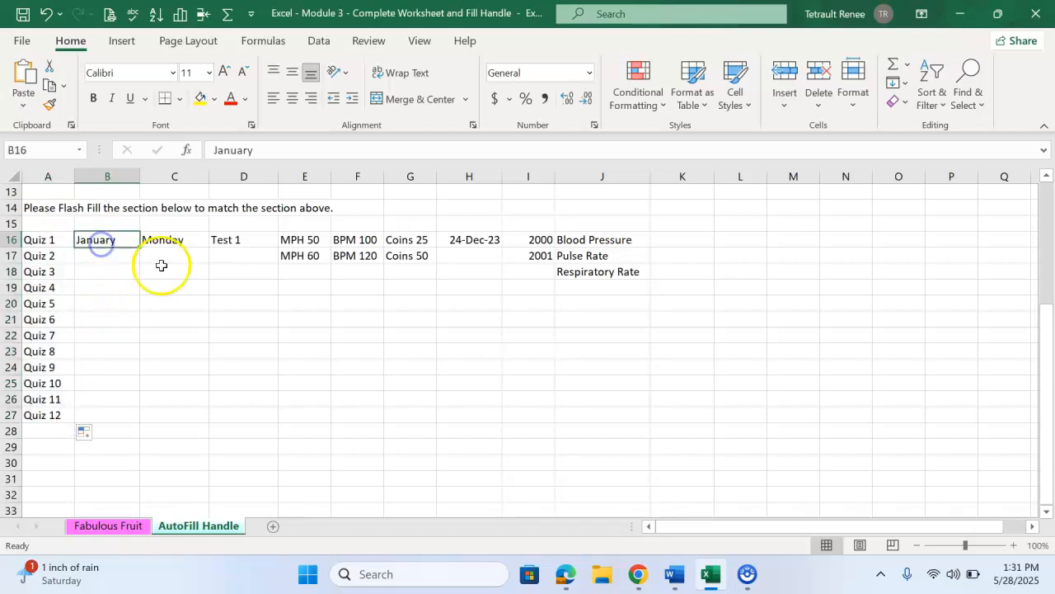
click(122, 237)
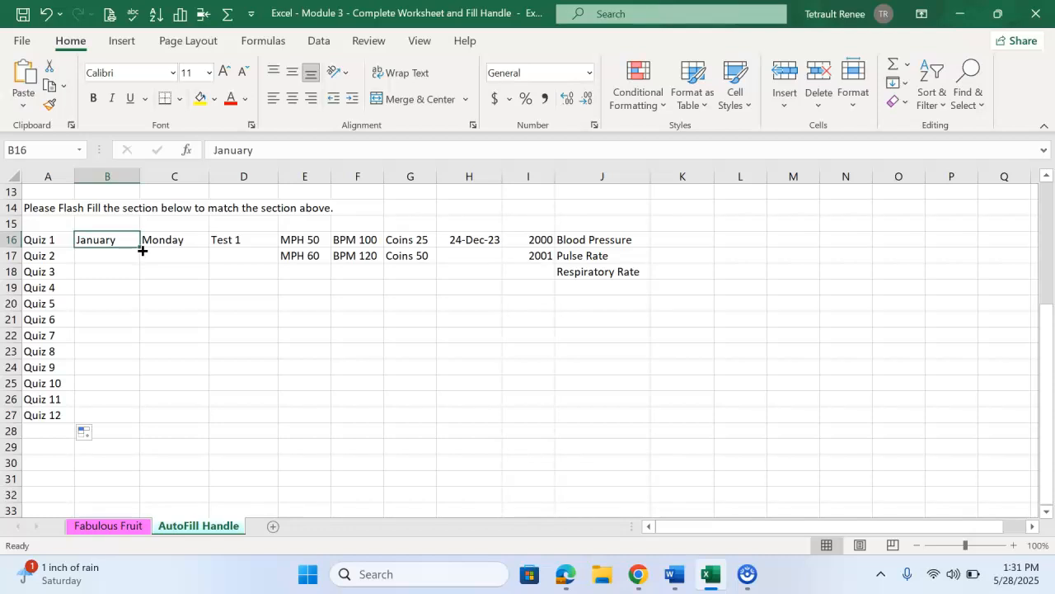
drag(141, 247, 129, 420)
AutoFill the weekdays from C16 down to row 22 and the Test series from D16 down to row 27.
click(174, 244)
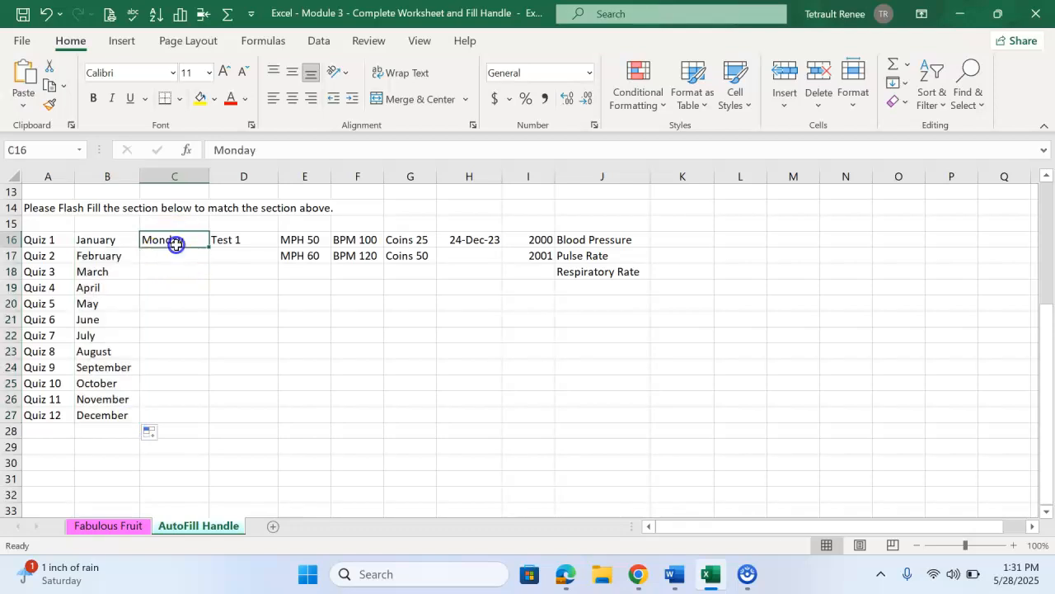
drag(209, 246, 187, 341)
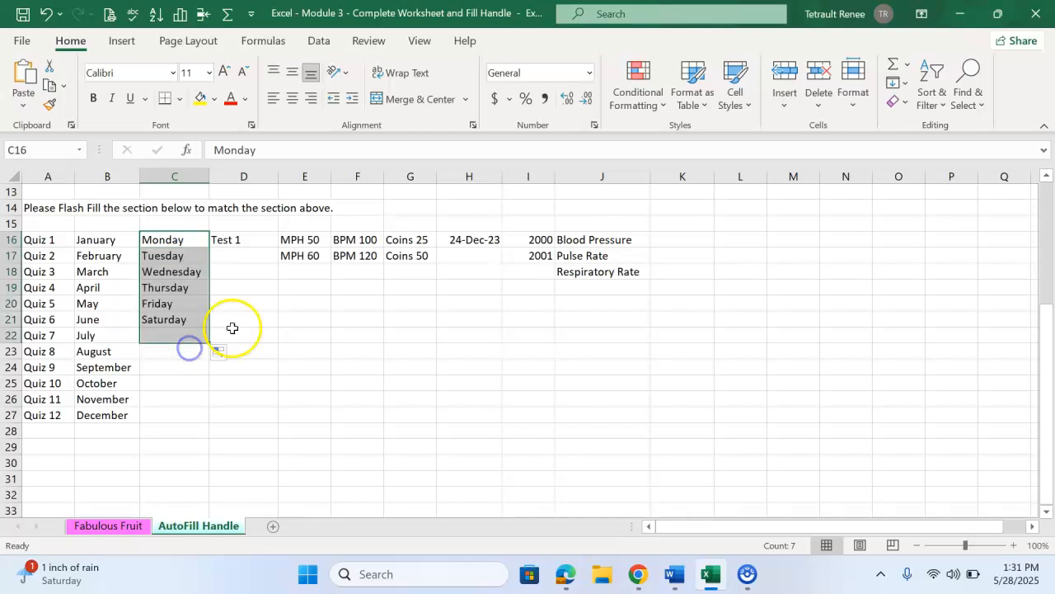
click(251, 245)
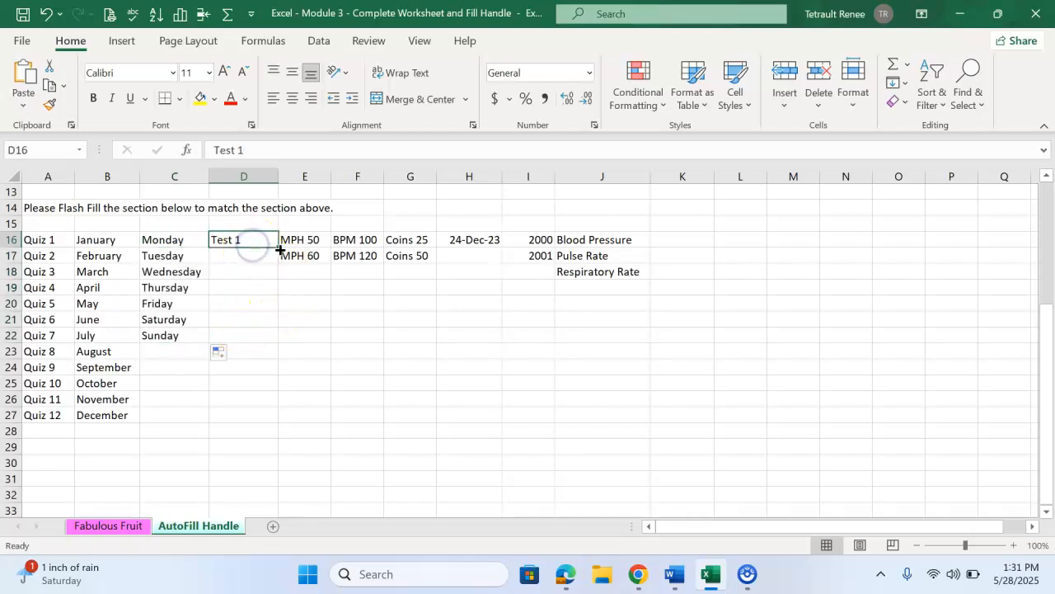
drag(281, 249, 269, 419)
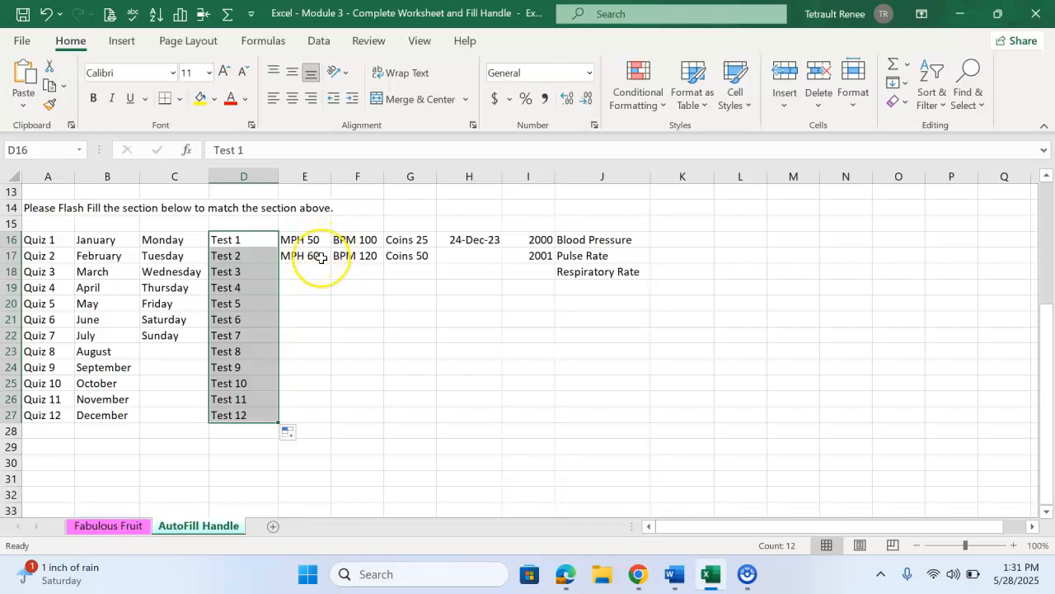
click(321, 258)
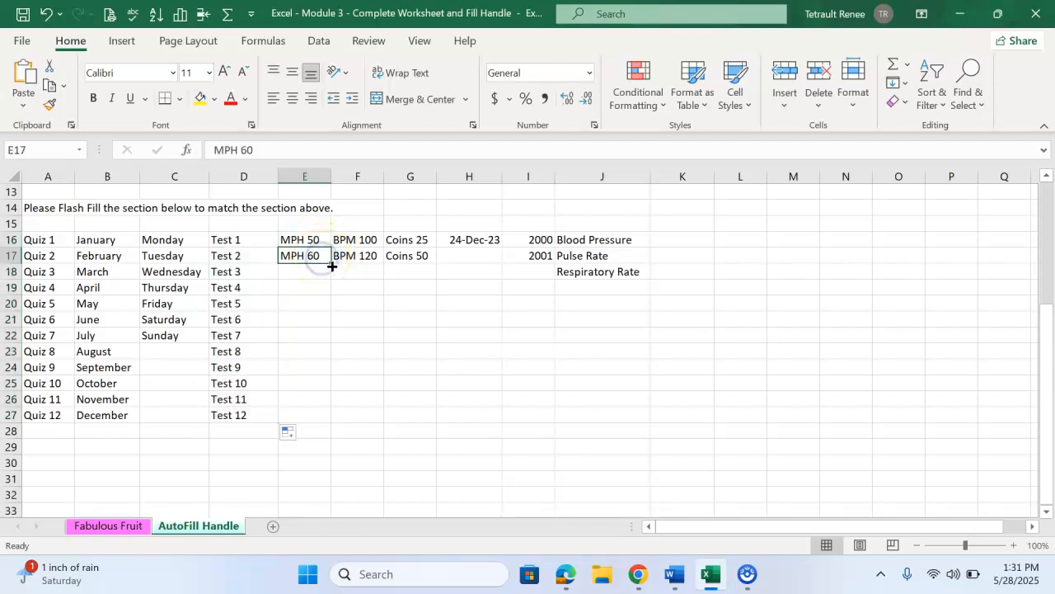
mouse_move(333, 262)
mouse_down()
mouse_move(327, 310)
mouse_move(325, 262)
mouse_up()
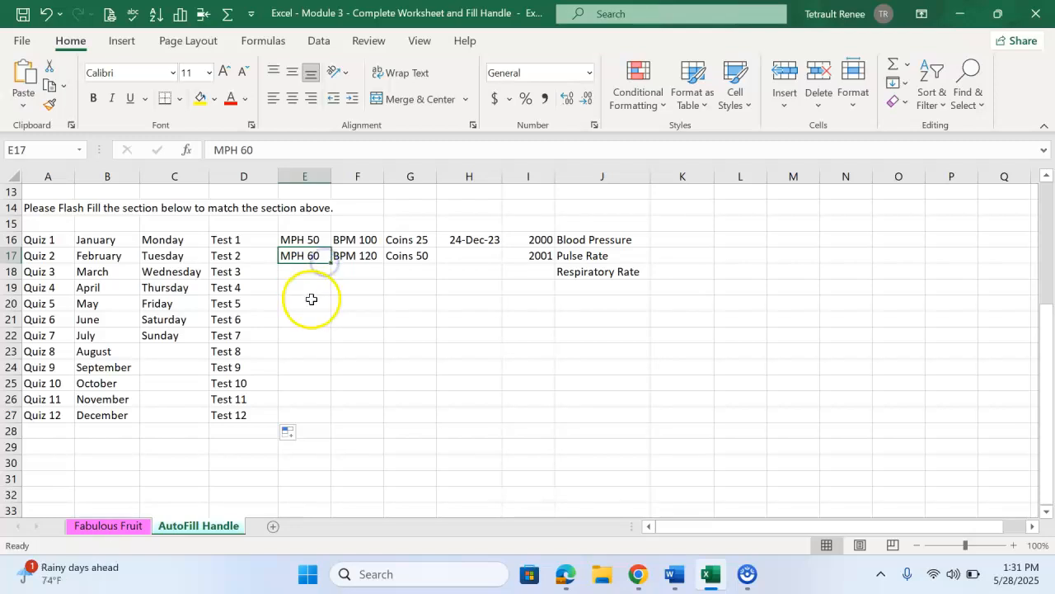
click(304, 240)
click(303, 257)
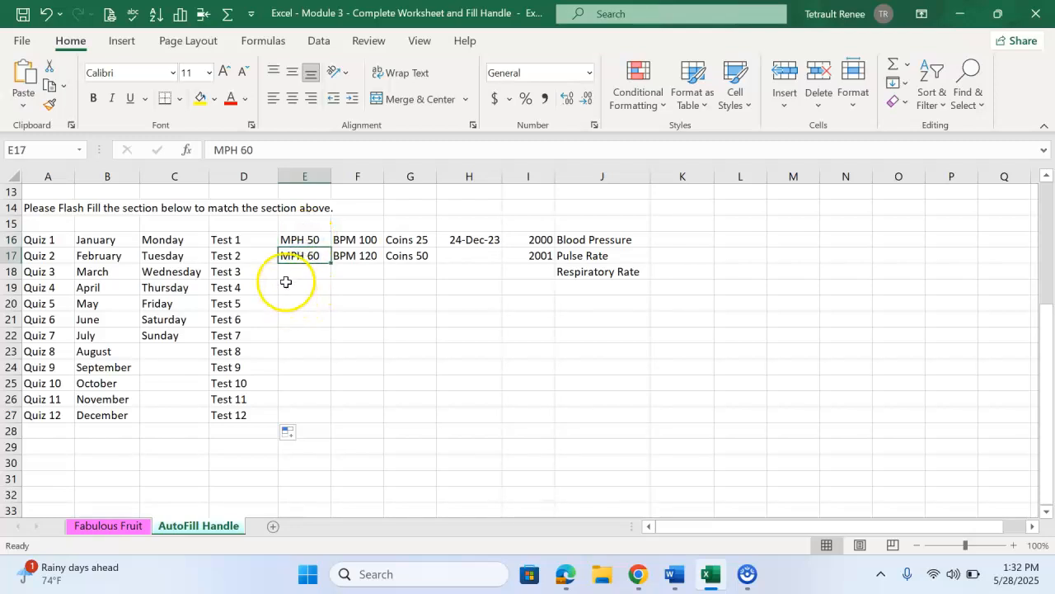
click(292, 242)
click(295, 257)
drag(292, 241, 296, 257)
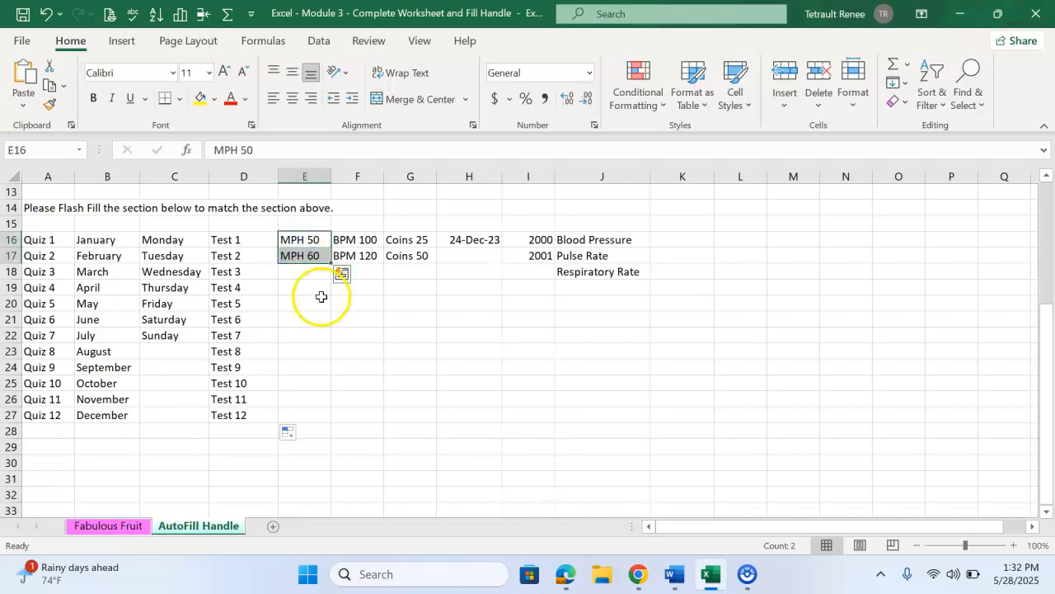
click(318, 300)
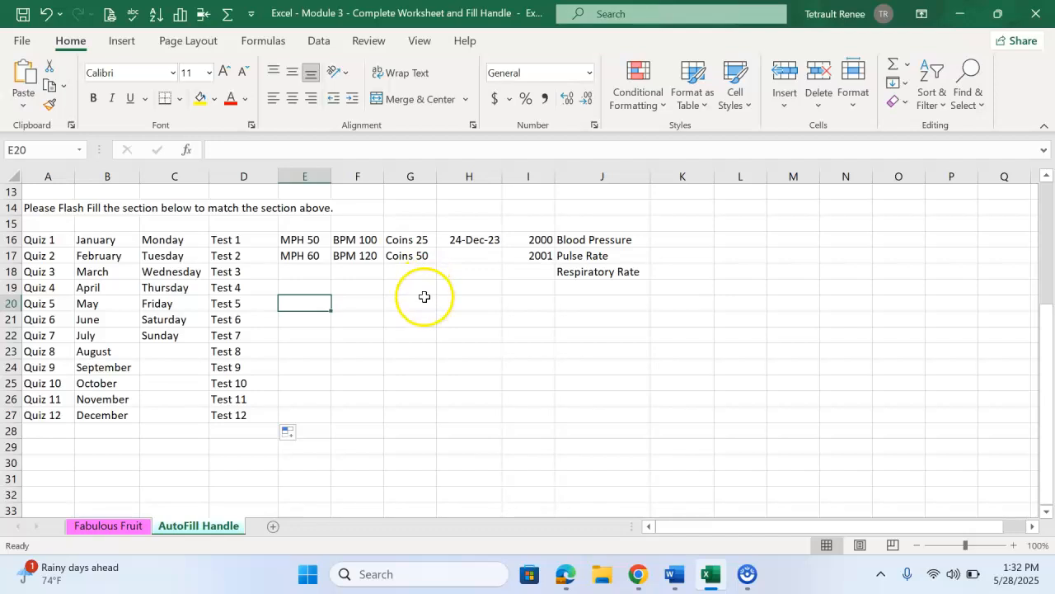
Try filling the MPH, BPM and Coins series together from E16:G17 down to row 27, and undo the fill.
click(302, 239)
drag(301, 240, 411, 418)
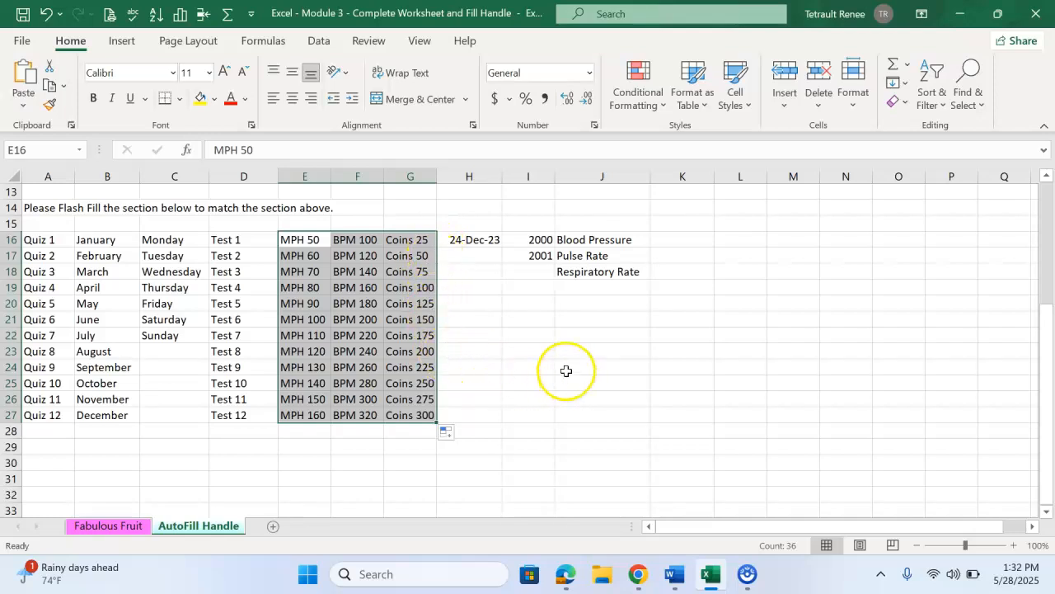
key(ctrl+z)
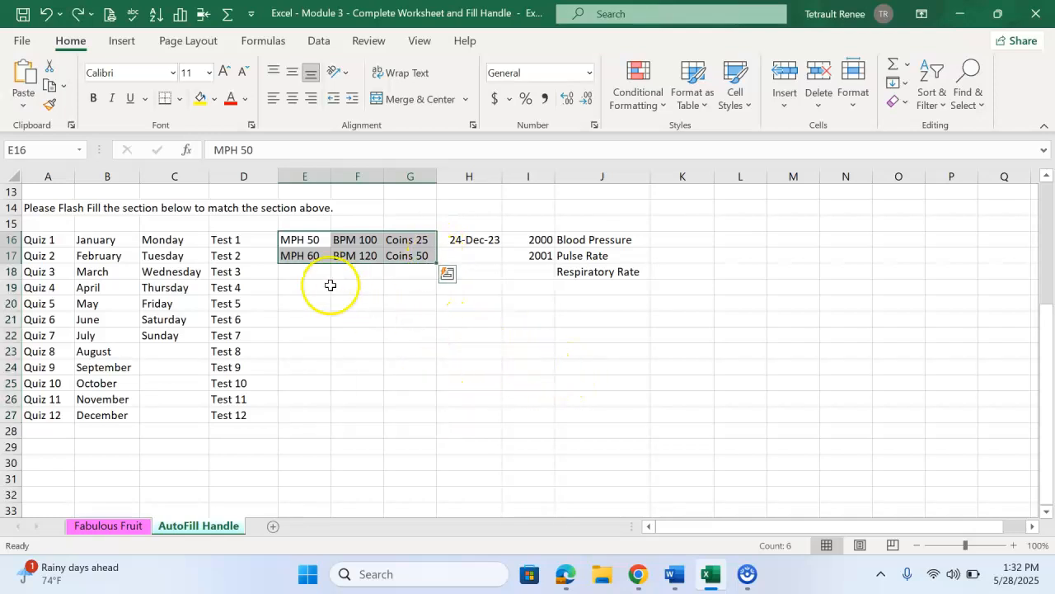
AutoFill the MPH, BPM and Coins columns one at a time from their two starting values in rows 16–17 down to row 27.
drag(305, 239, 328, 420)
drag(357, 242, 375, 421)
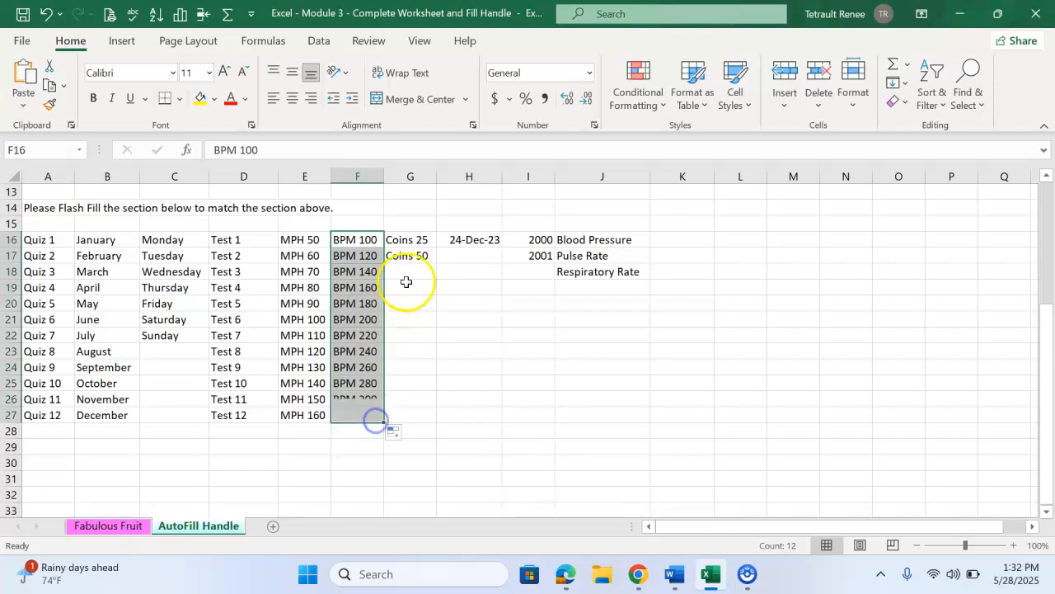
drag(406, 239, 427, 422)
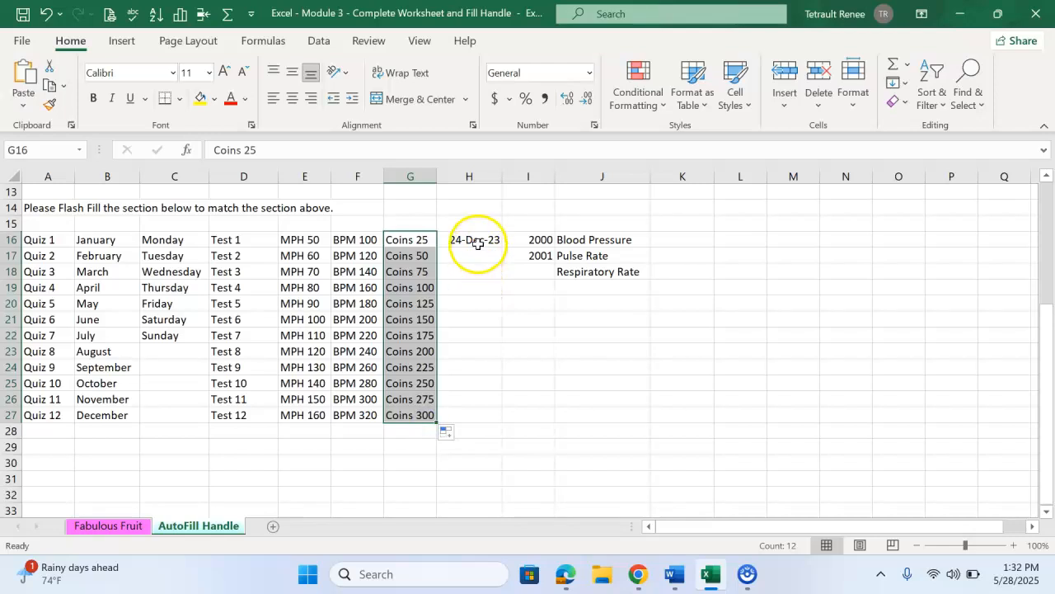
AutoFill the daily dates from H16 down to row 27.
click(478, 243)
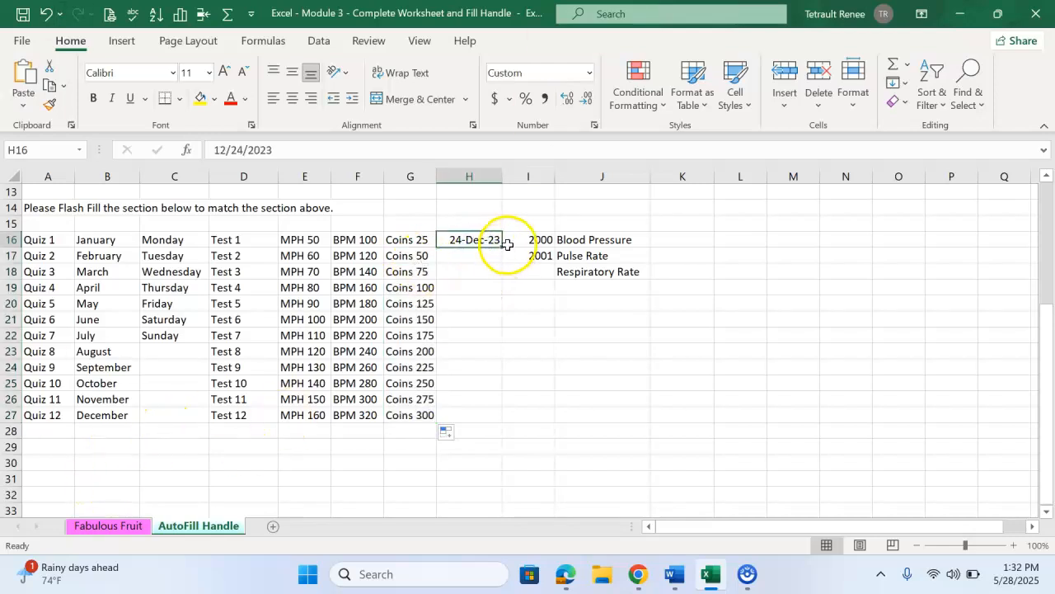
drag(503, 245, 493, 352)
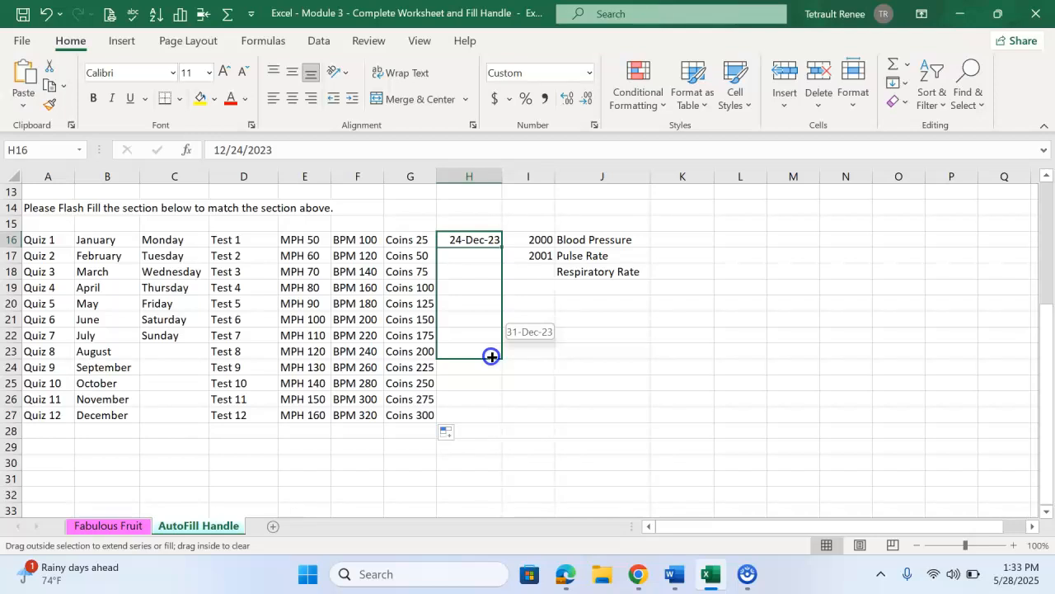
drag(488, 366, 487, 417)
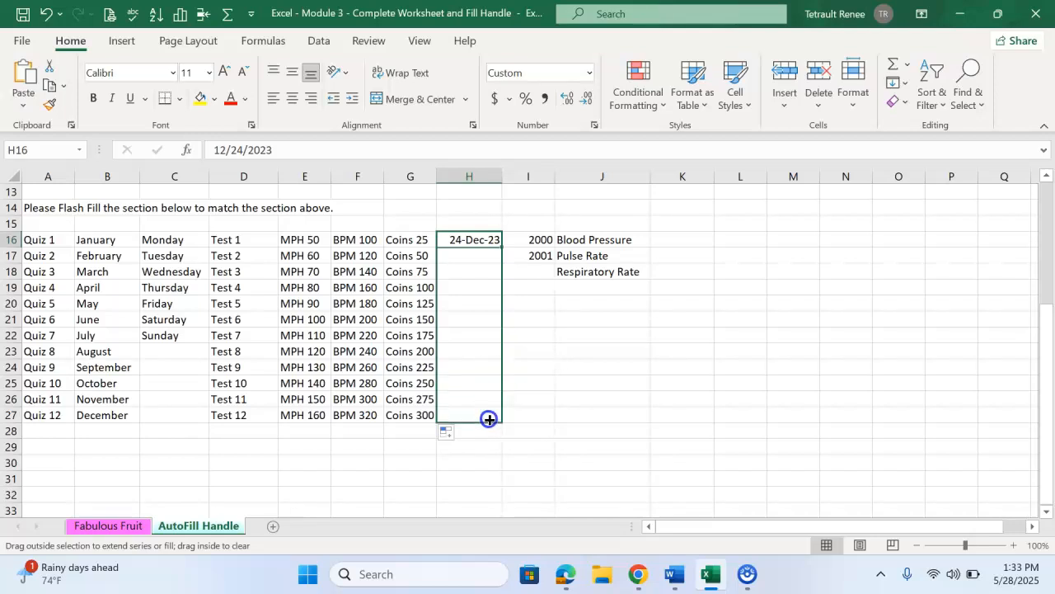
Fill the years from I17 down to row 27 and set the fill option to Fill Series.
click(541, 255)
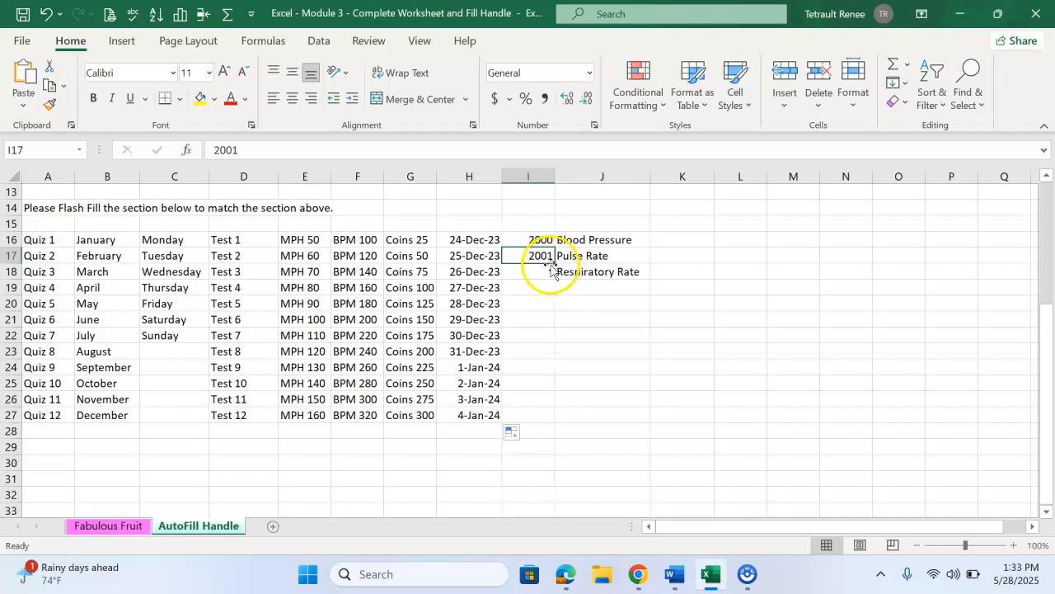
drag(554, 263, 559, 427)
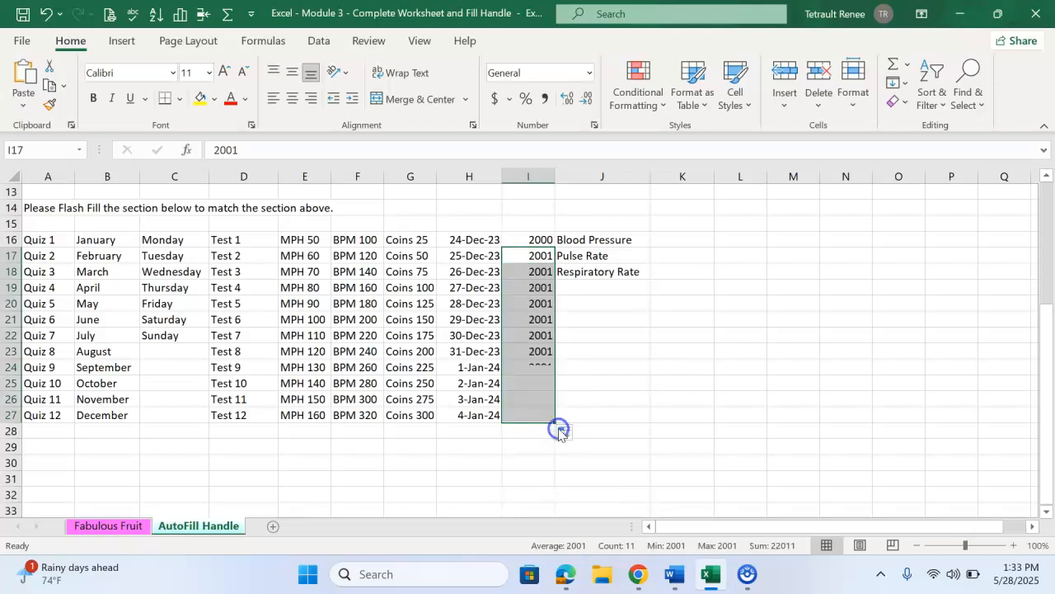
click(567, 434)
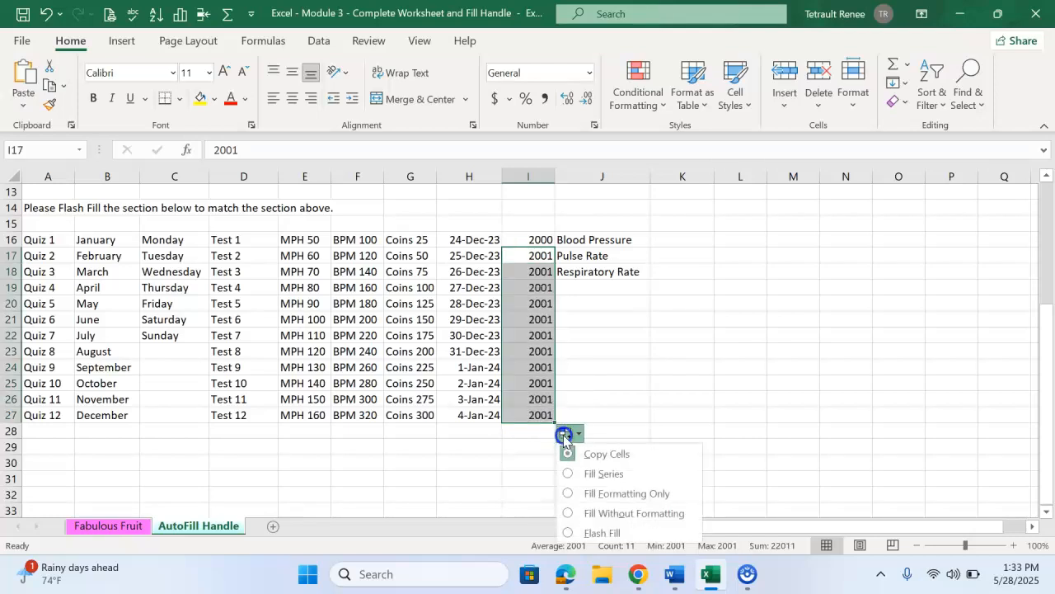
click(612, 481)
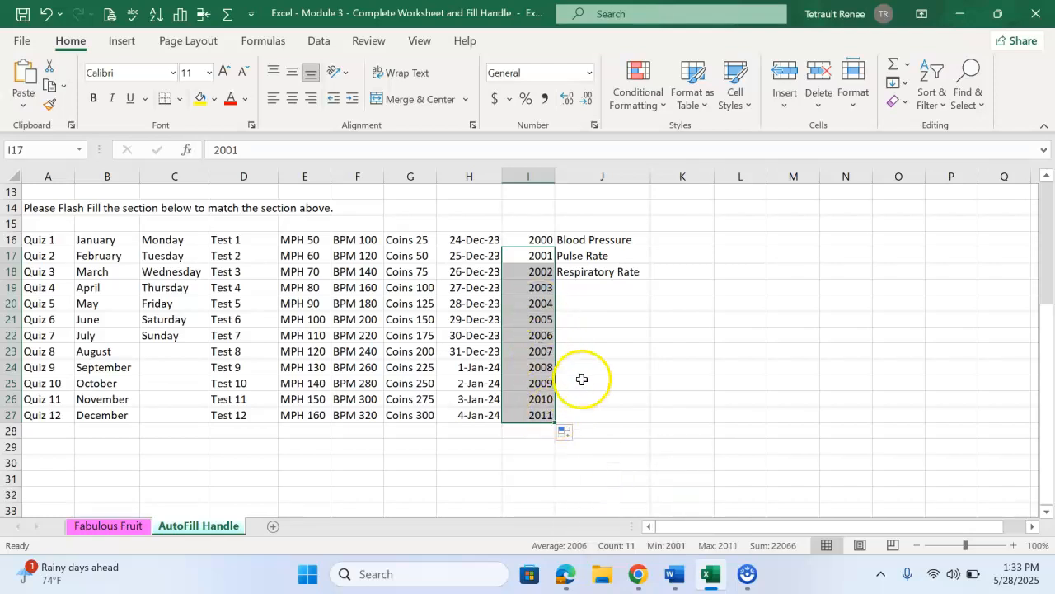
Repeat the Blood Pressure, Pulse Rate, Respiratory Rate pattern from J16:J18 down to row 27 with AutoFill.
click(606, 357)
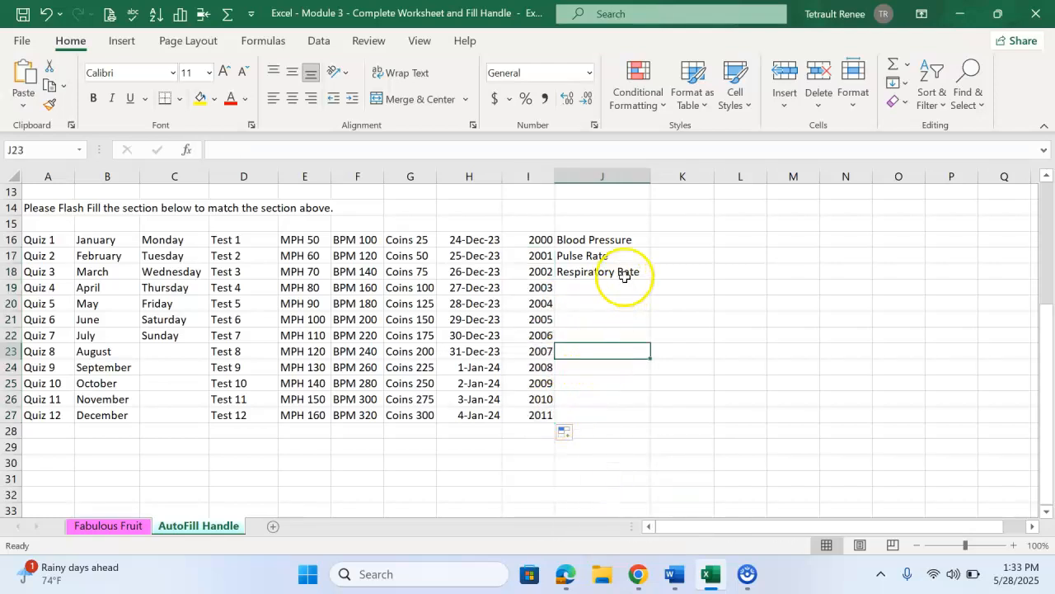
click(578, 288)
click(579, 307)
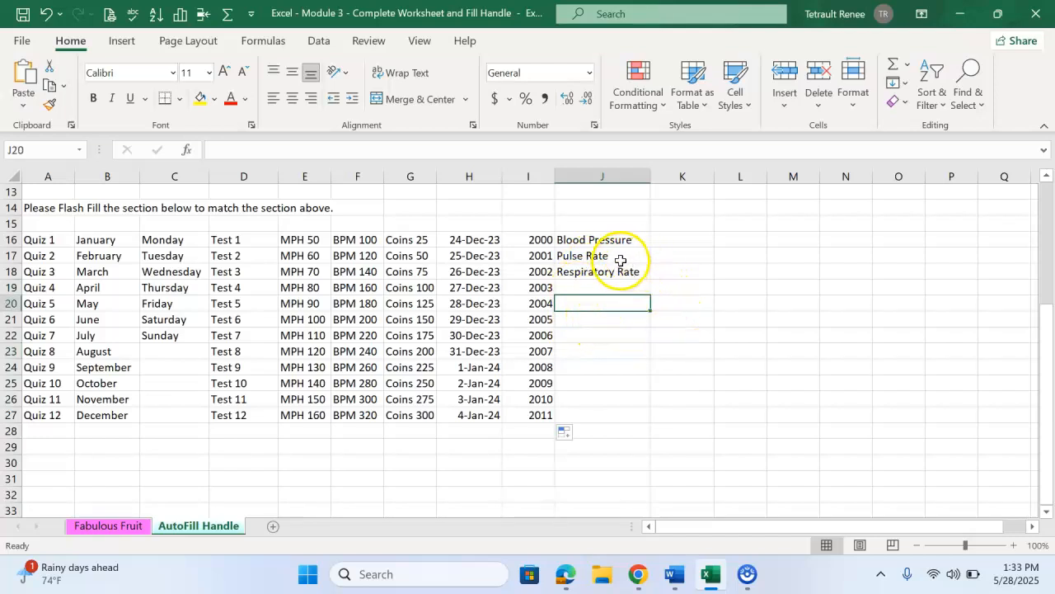
drag(603, 238, 645, 420)
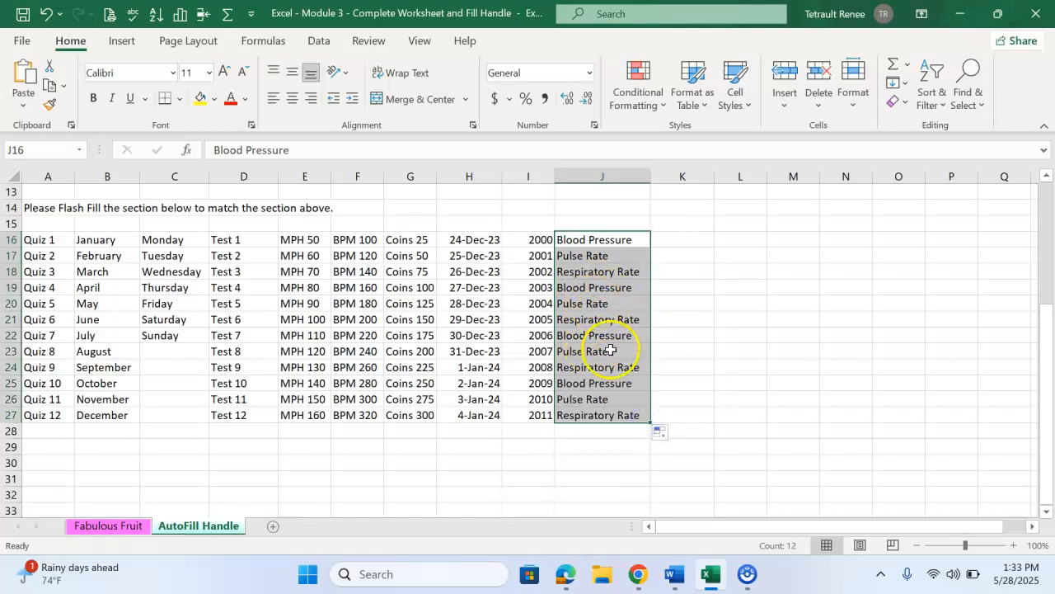
click(434, 464)
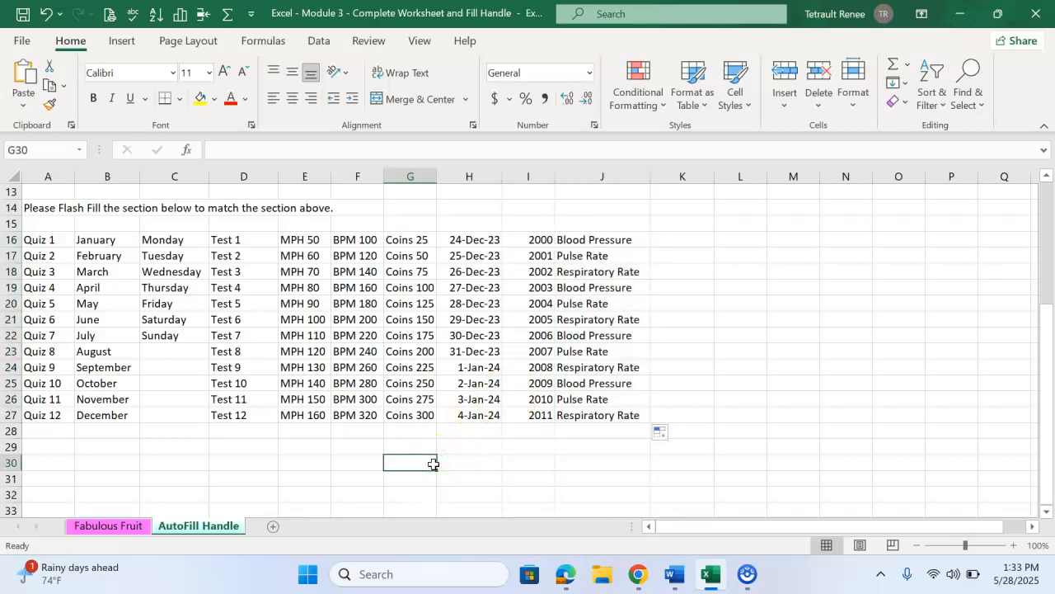
On the Fabulous Fruit sheet, enter the supplier Hawaii Fruit Luau for Peach Passion and Florida Fruit Fusion for Strawberry Shortcake.
click(123, 527)
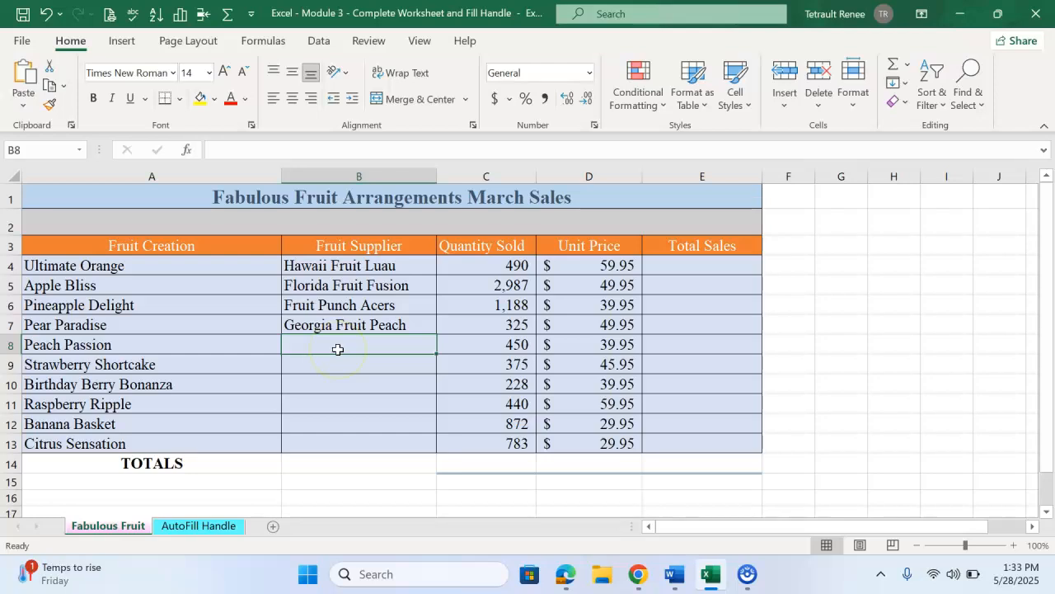
text(hawaii Fruit Luau)
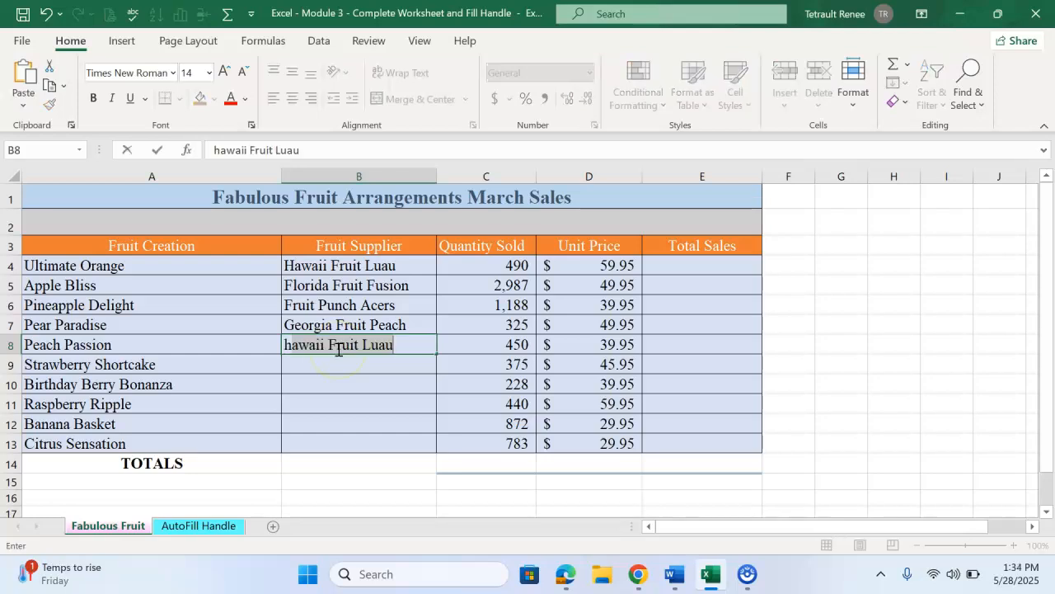
key(Return)
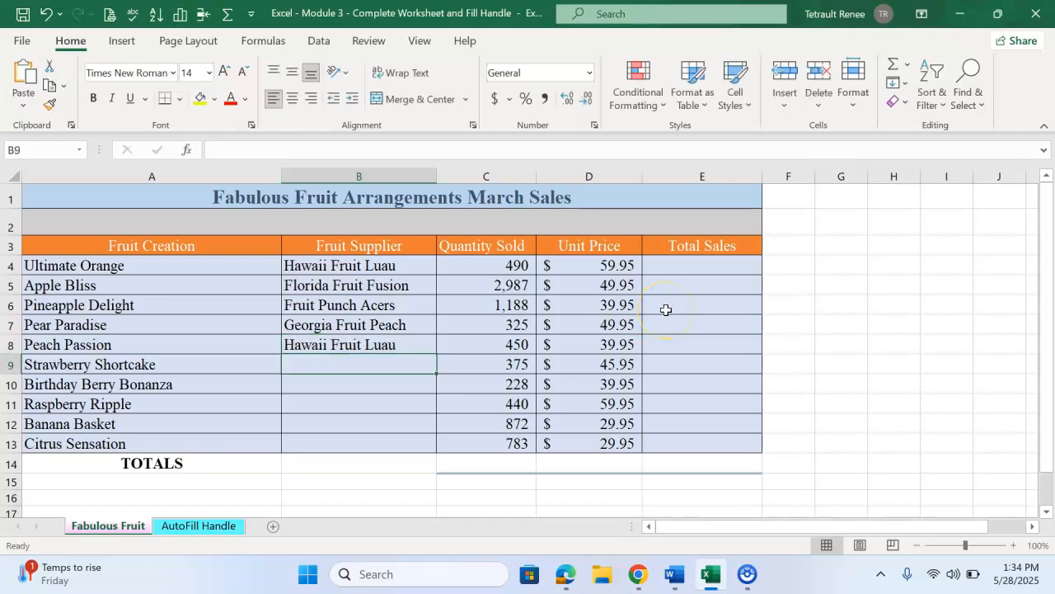
text(f)
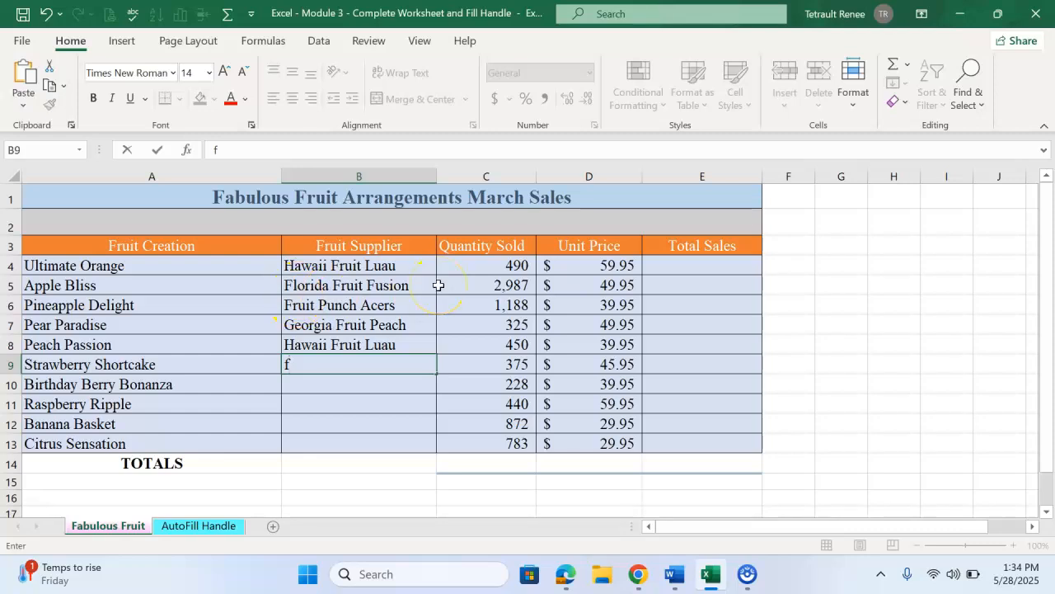
text(l)
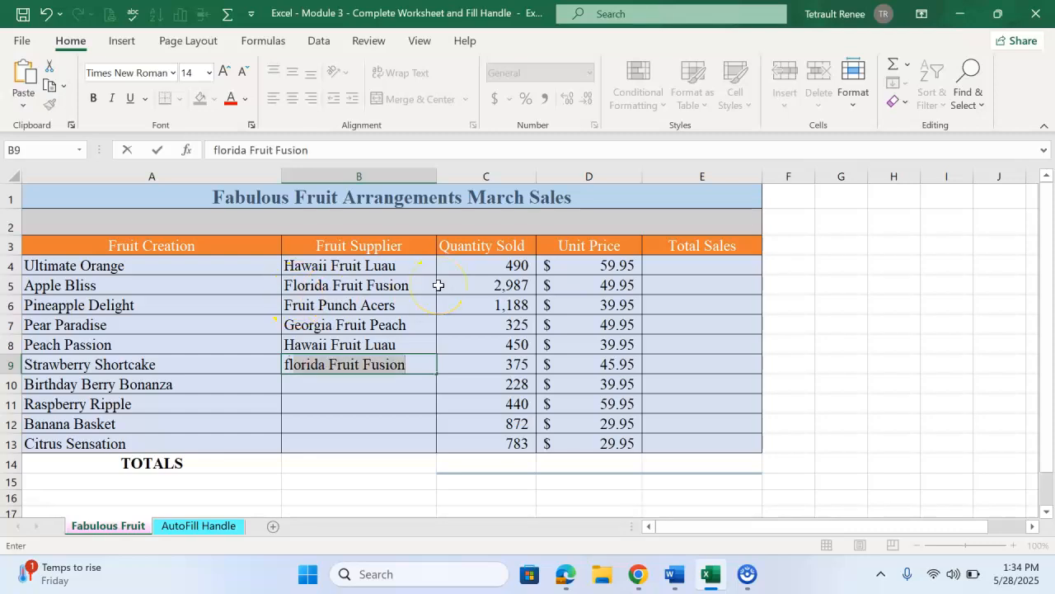
key(Return)
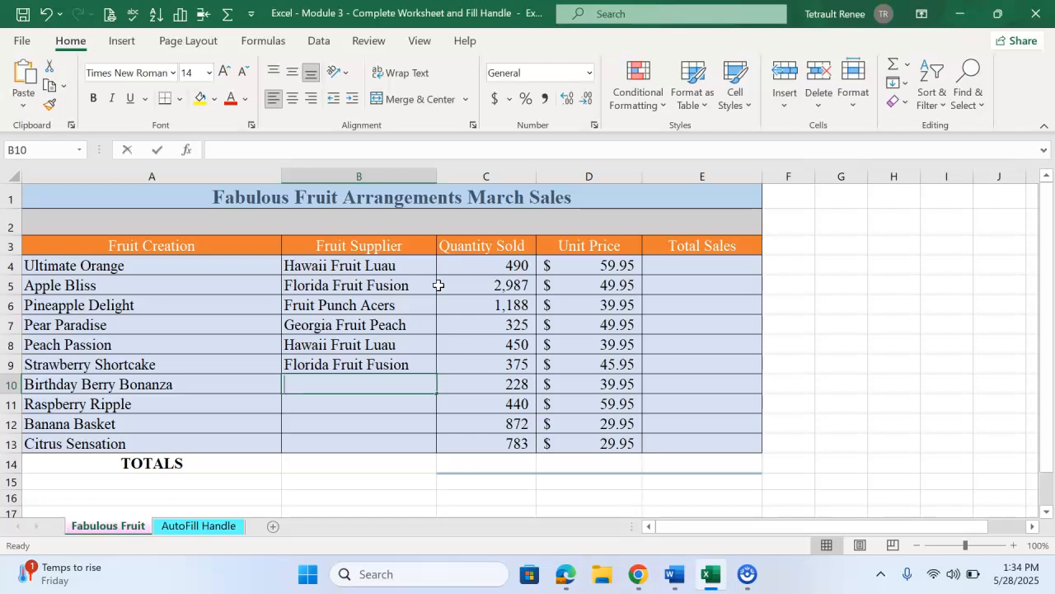
Enter the suppliers Fruit Punch Acers, Georgia Fruit Peach, Hawaii Fruit Luau and Florida Fruit Fusion in B10 through B13.
text(fruit Punch Acers)
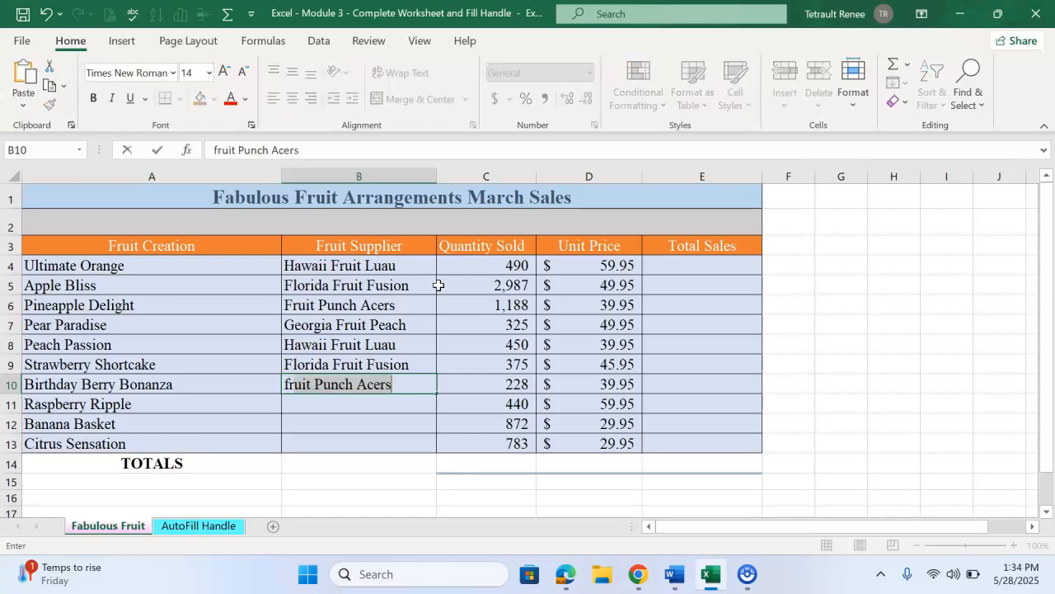
key(Return)
text(g)
key(Return)
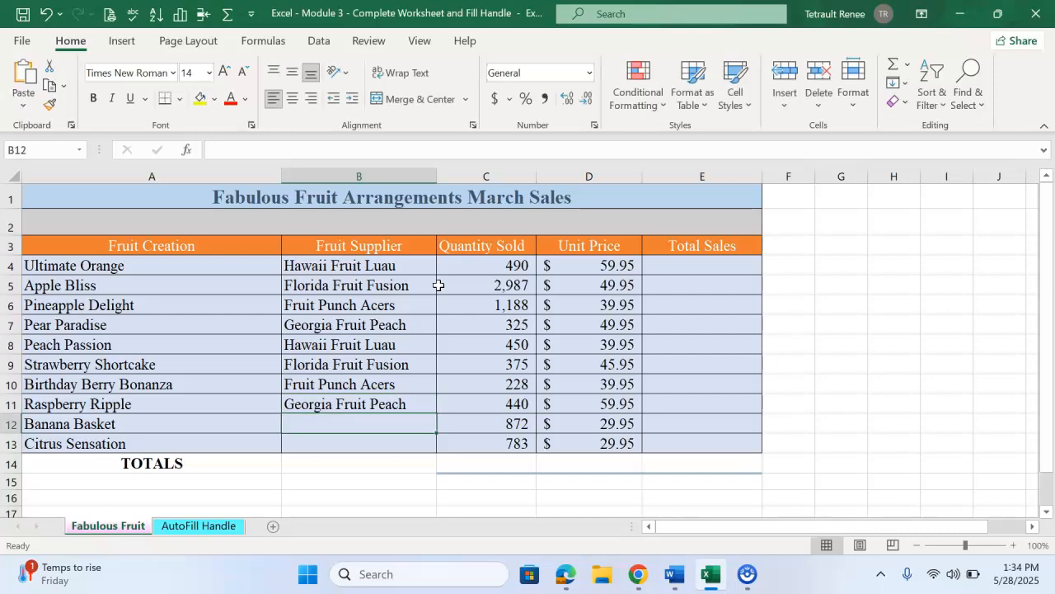
text(h)
key(Return)
text(f)
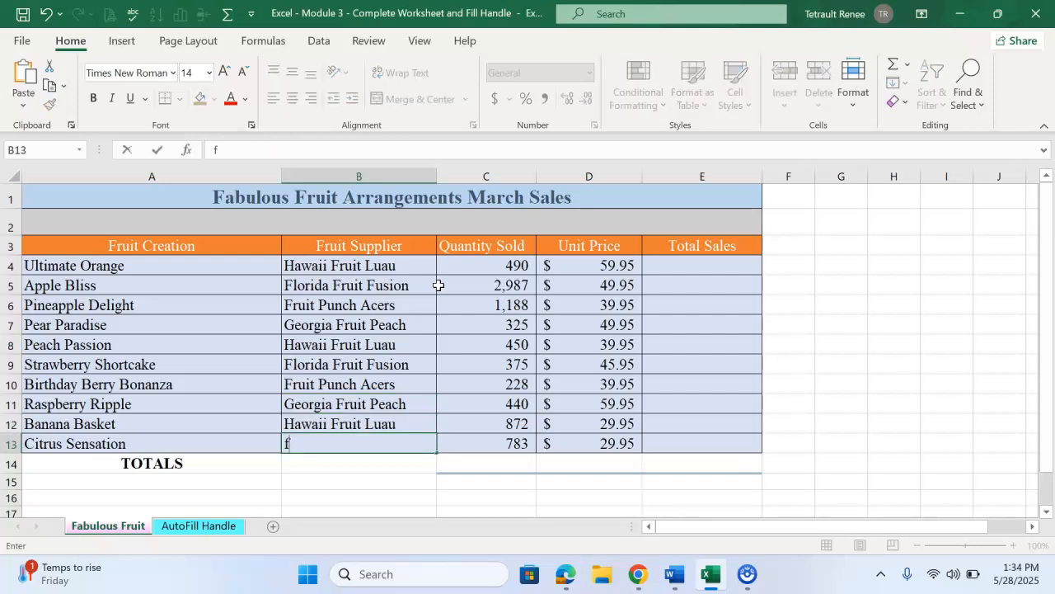
text(l)
key(Return)
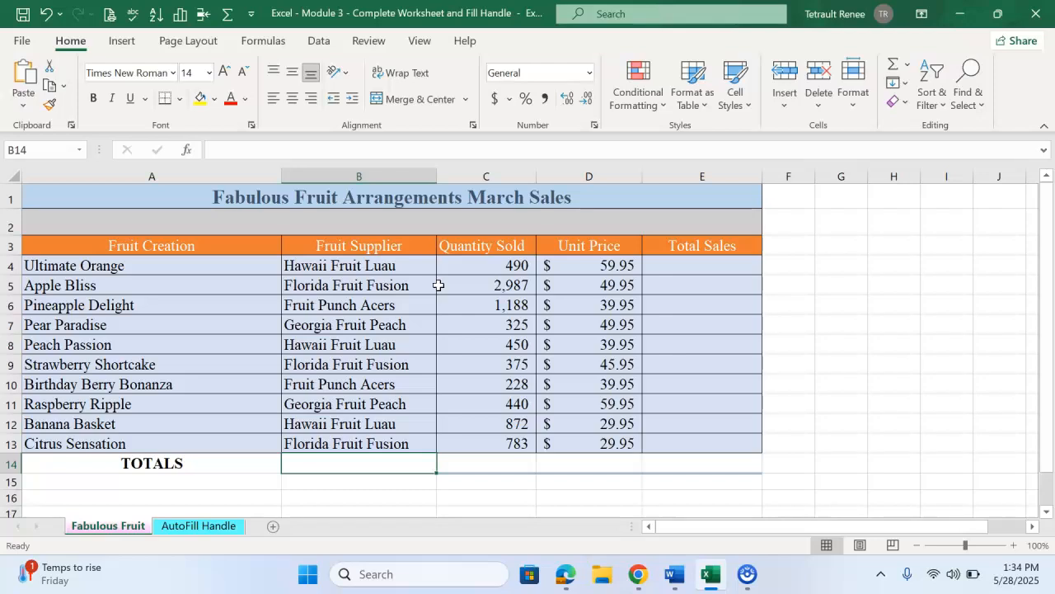
click(666, 265)
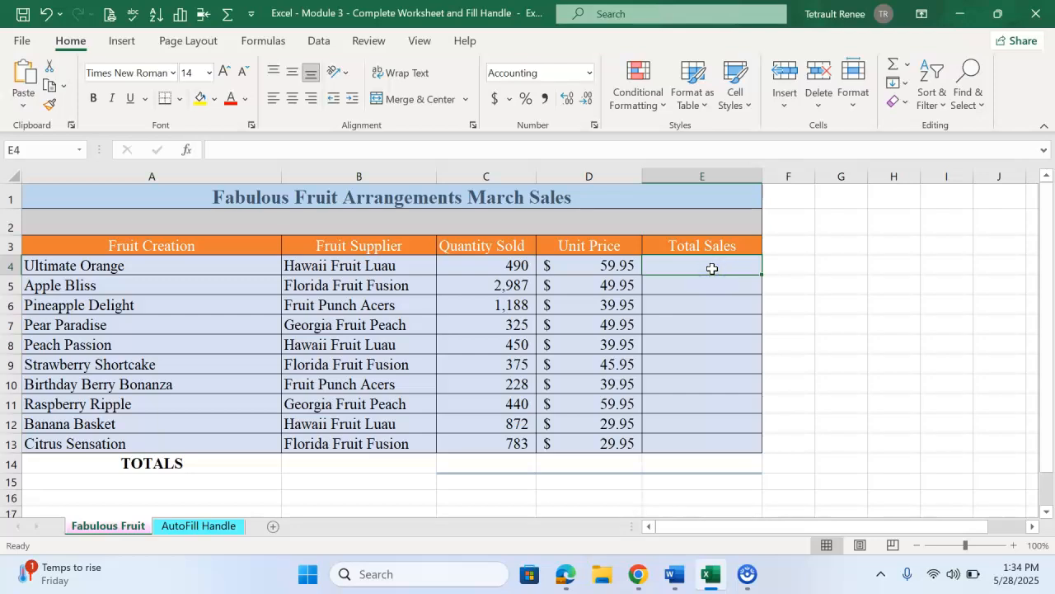
text(=)
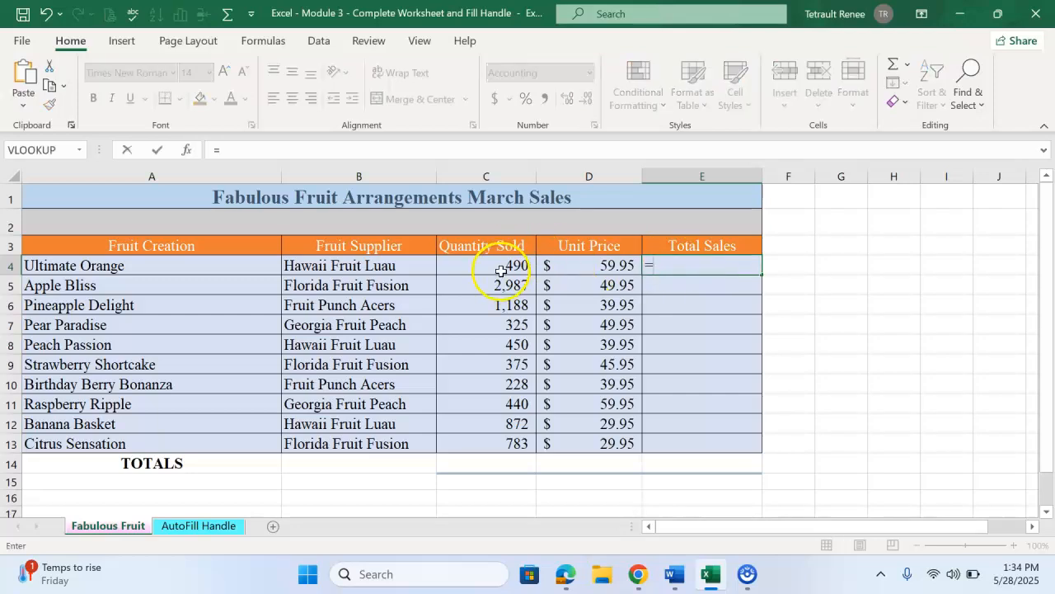
click(501, 266)
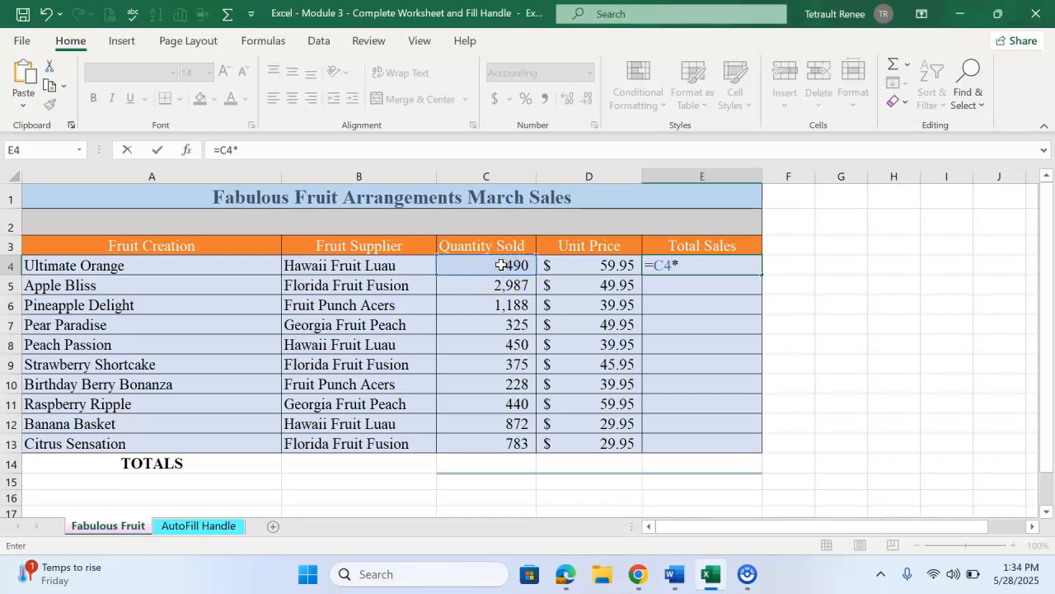
text(*)
click(586, 265)
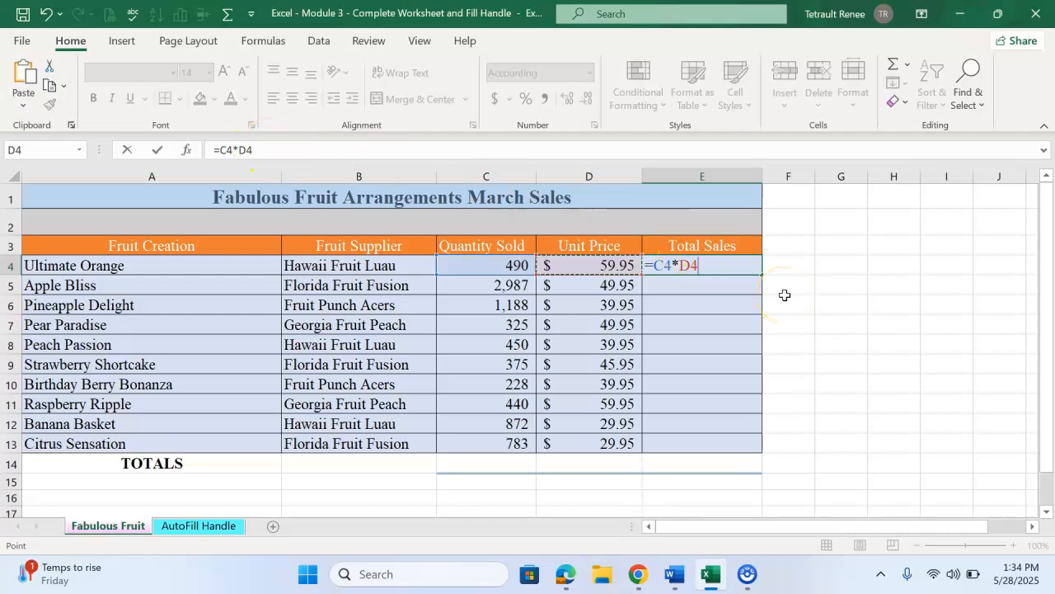
key(Return)
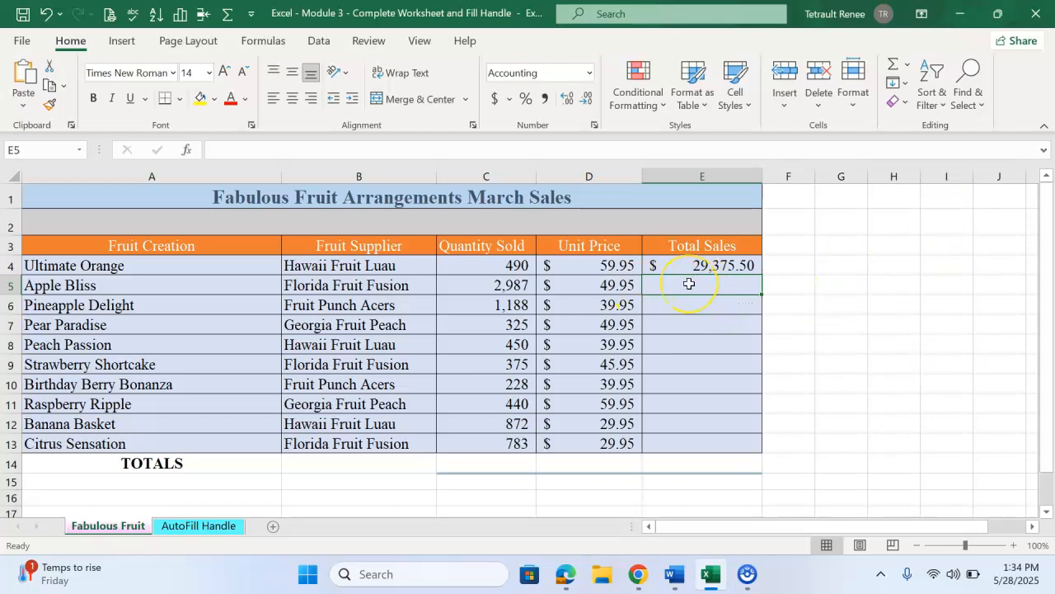
key(ctrl+z)
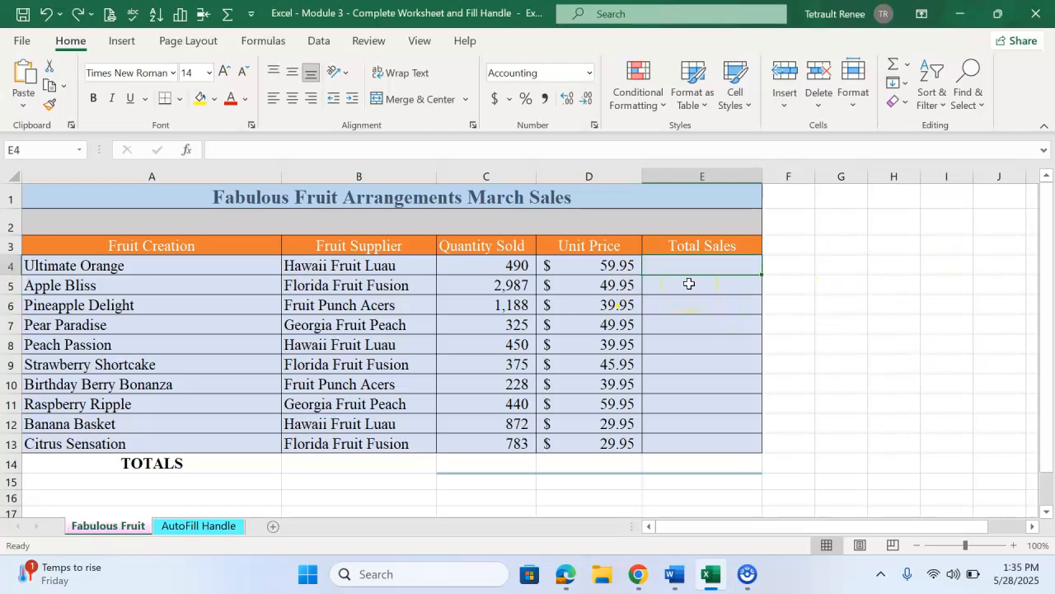
Calculate Total Sales in E4 with the formula =C4*D4 and fill it down to E13.
text(=)
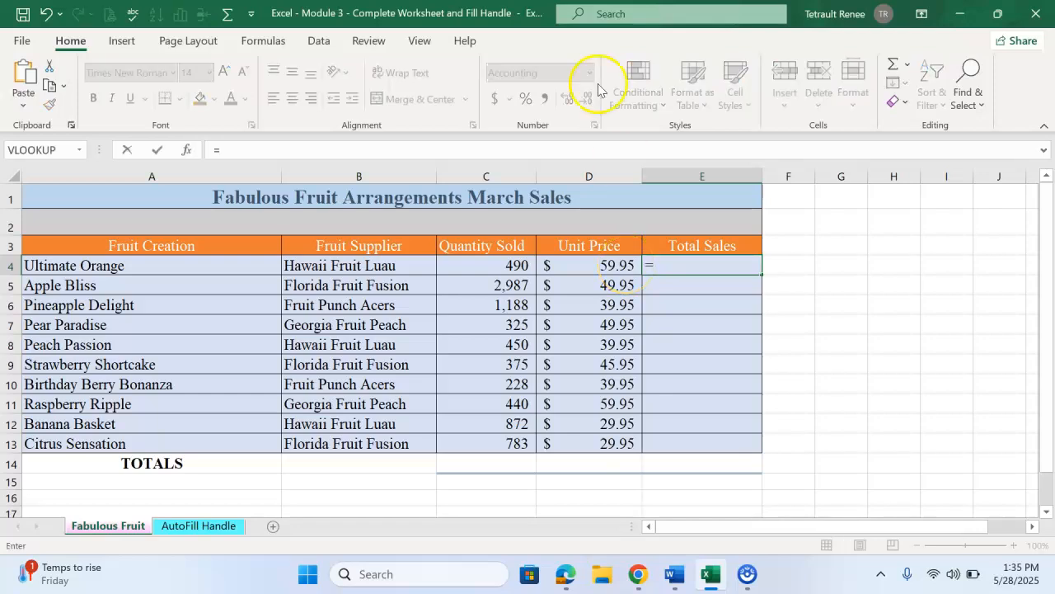
click(492, 269)
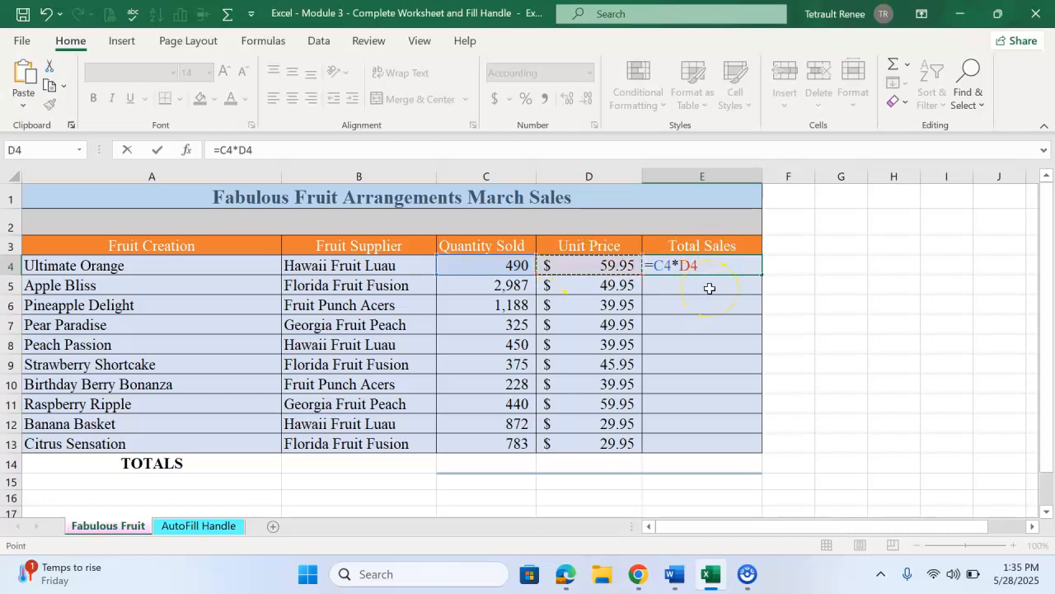
click(159, 154)
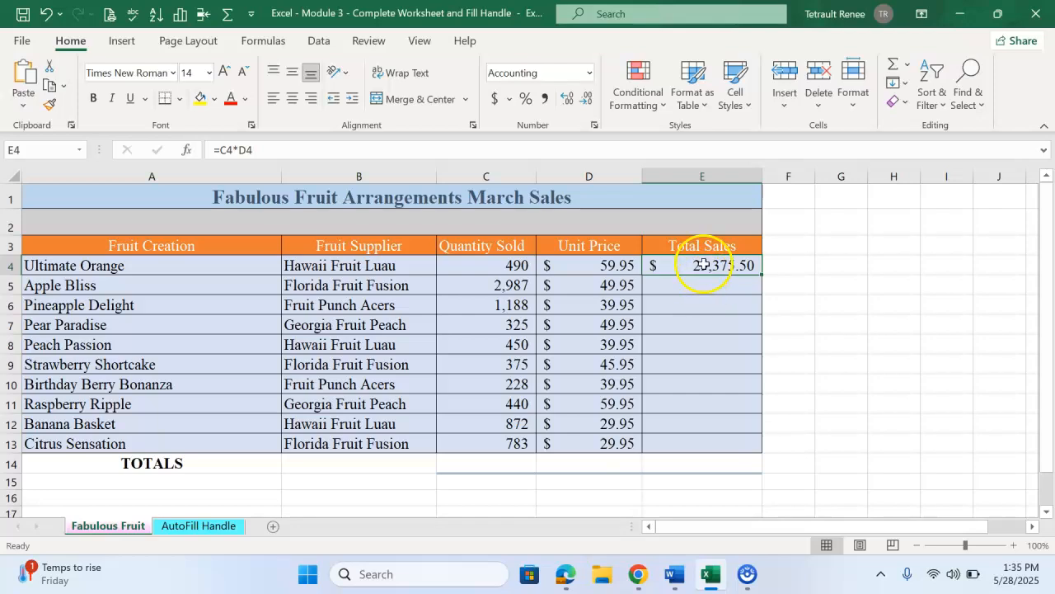
drag(763, 276, 760, 452)
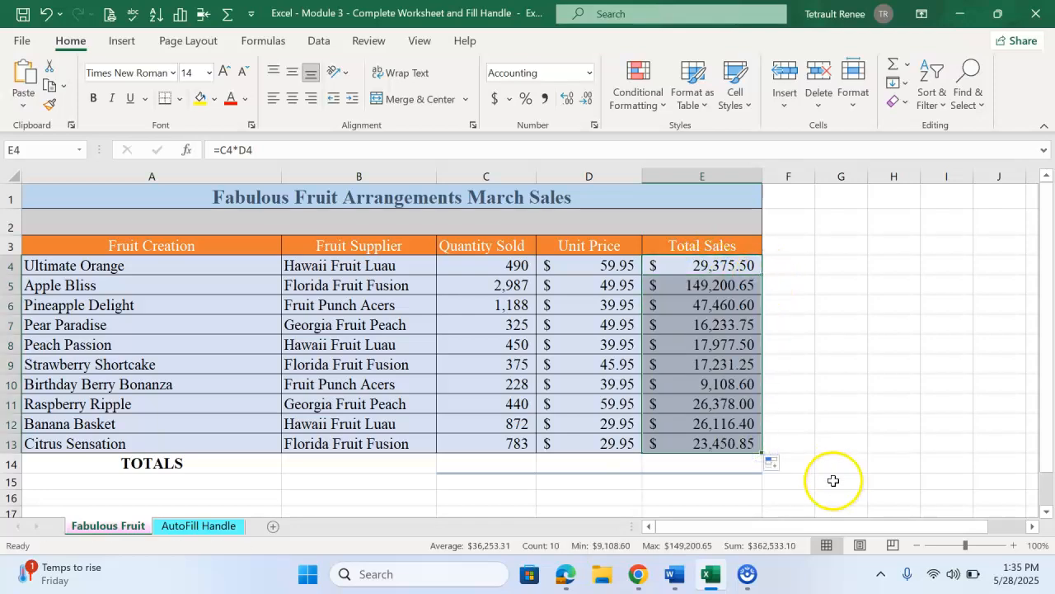
click(691, 458)
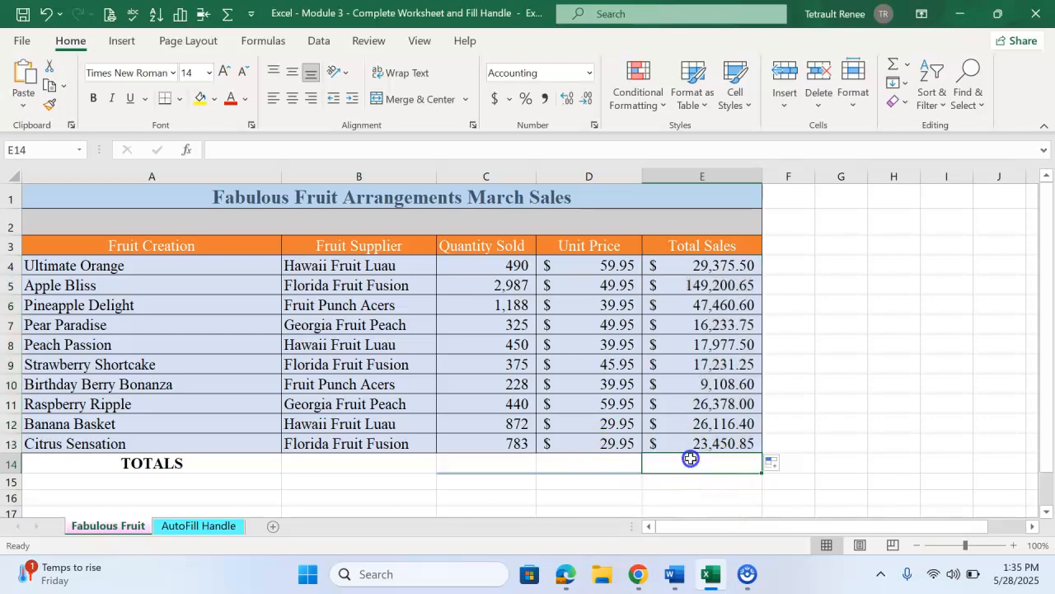
click(895, 64)
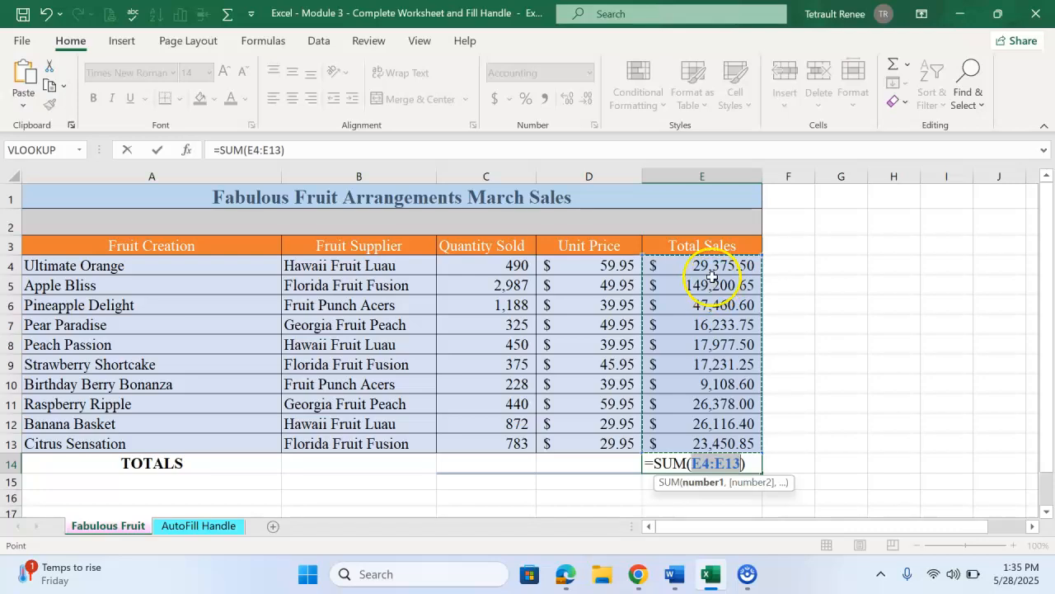
click(501, 463)
click(689, 466)
Total the Total Sales values E4:E13 in E14 with AutoSum.
drag(718, 266, 718, 437)
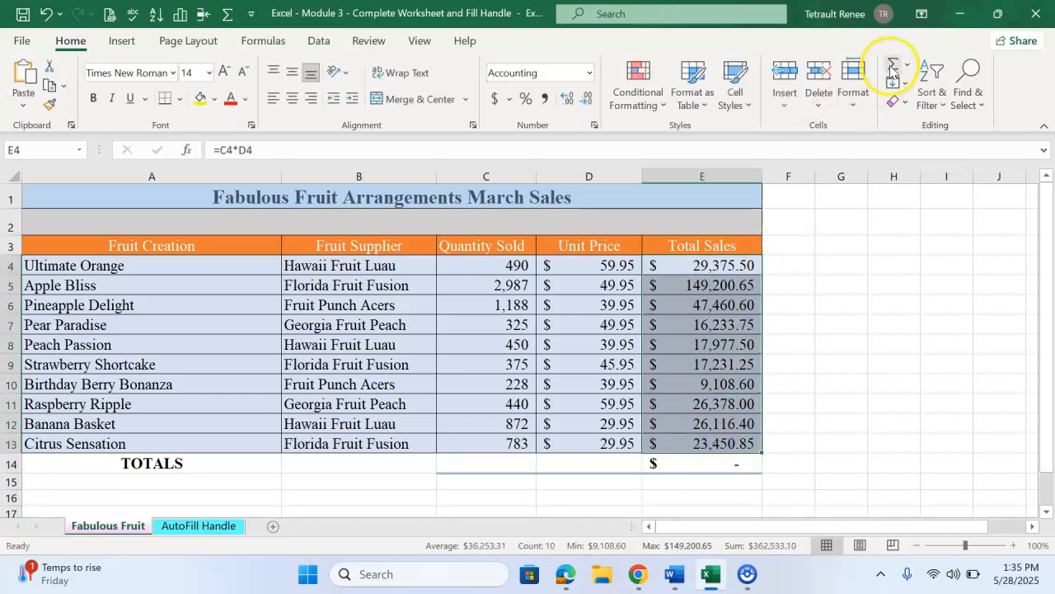
click(892, 66)
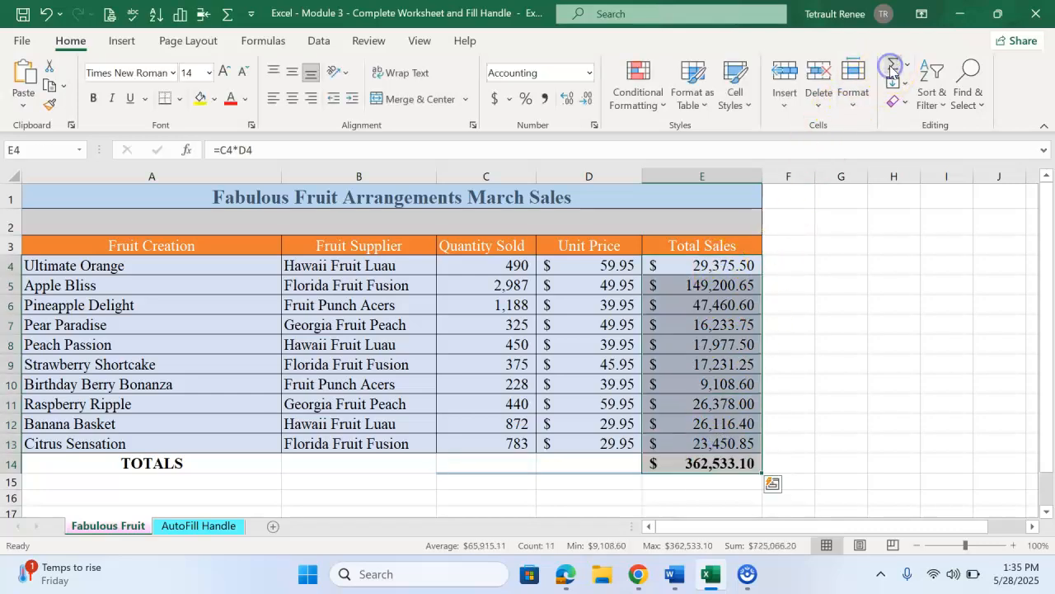
click(682, 460)
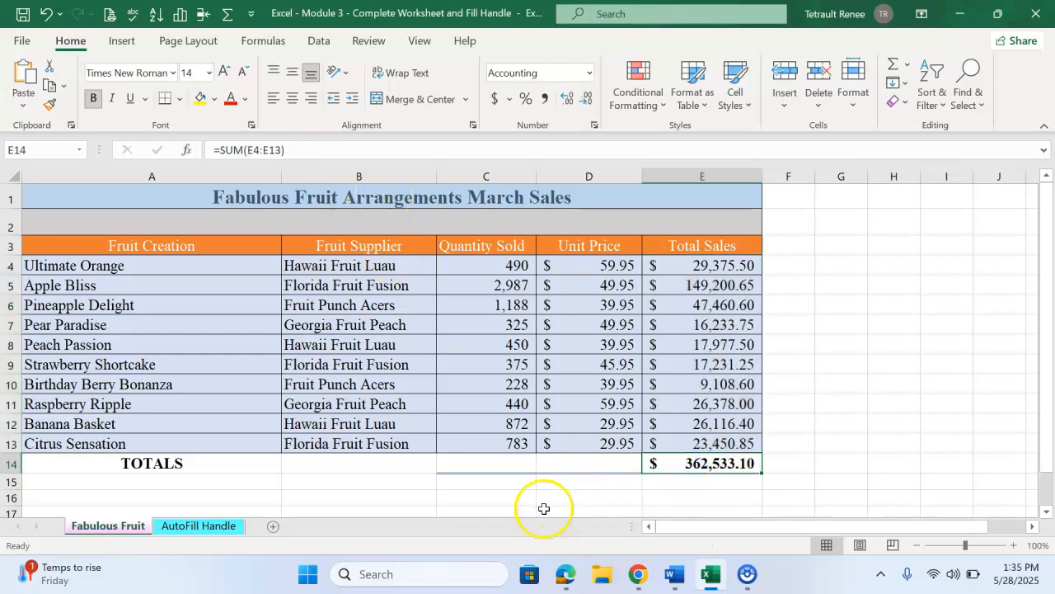
Total the Quantity Sold values C4:C13 in C14 with AutoSum, and narrow column A to just fit its entries.
click(587, 462)
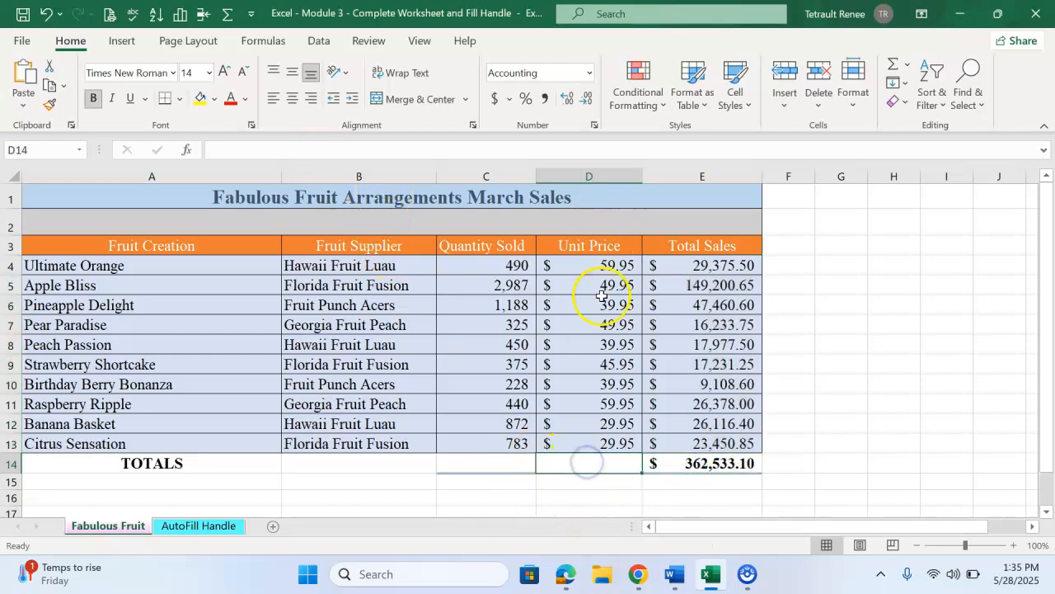
click(471, 462)
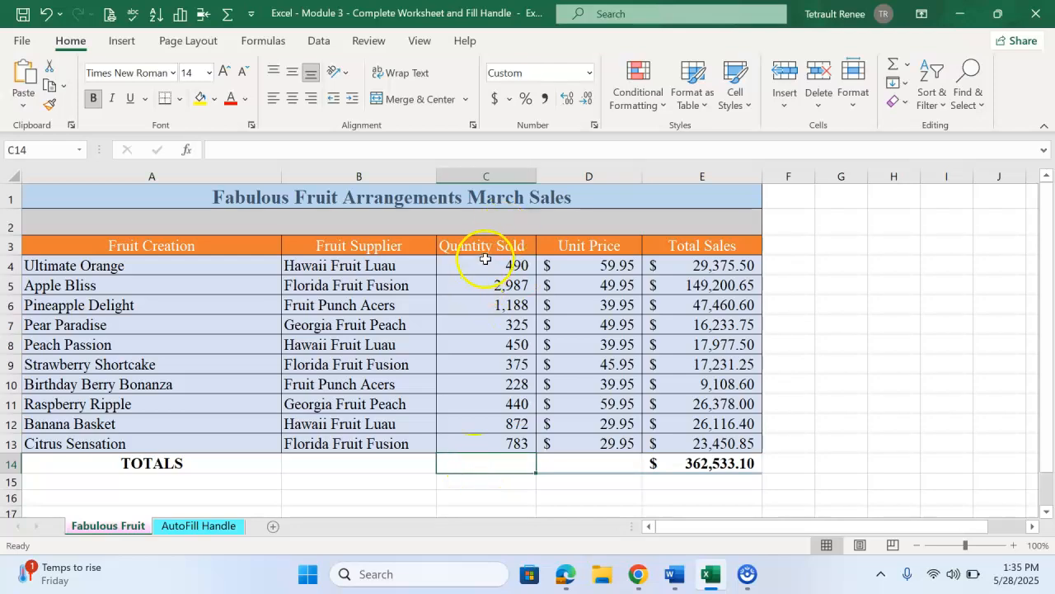
click(894, 65)
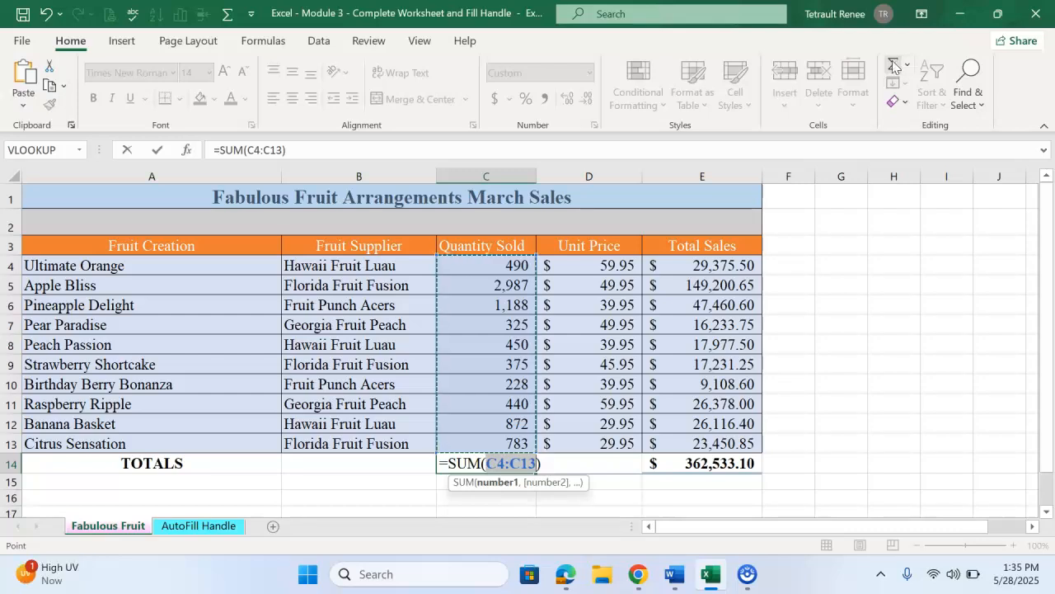
click(156, 150)
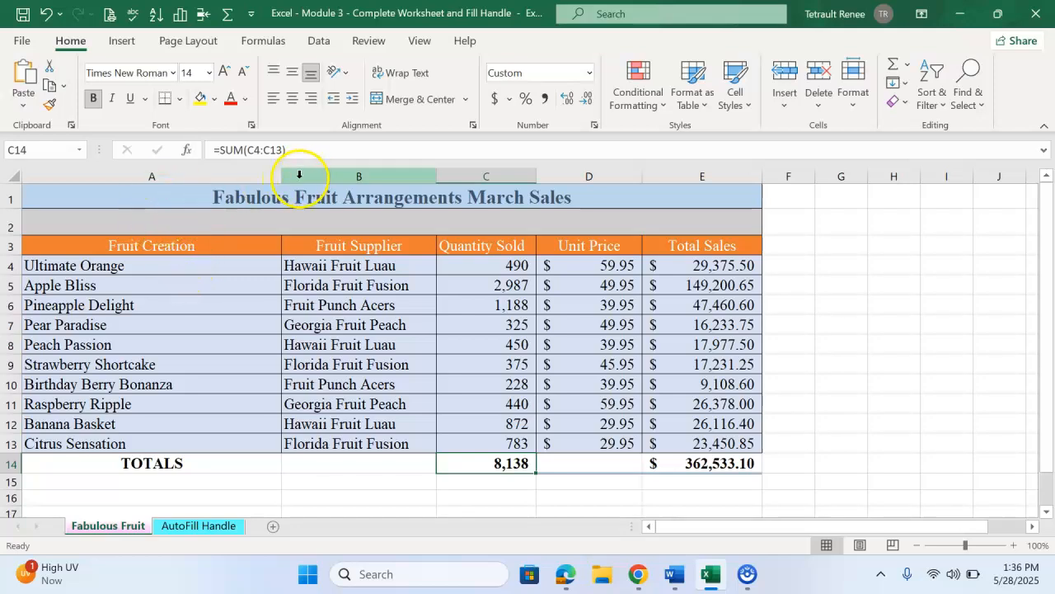
drag(283, 175, 191, 177)
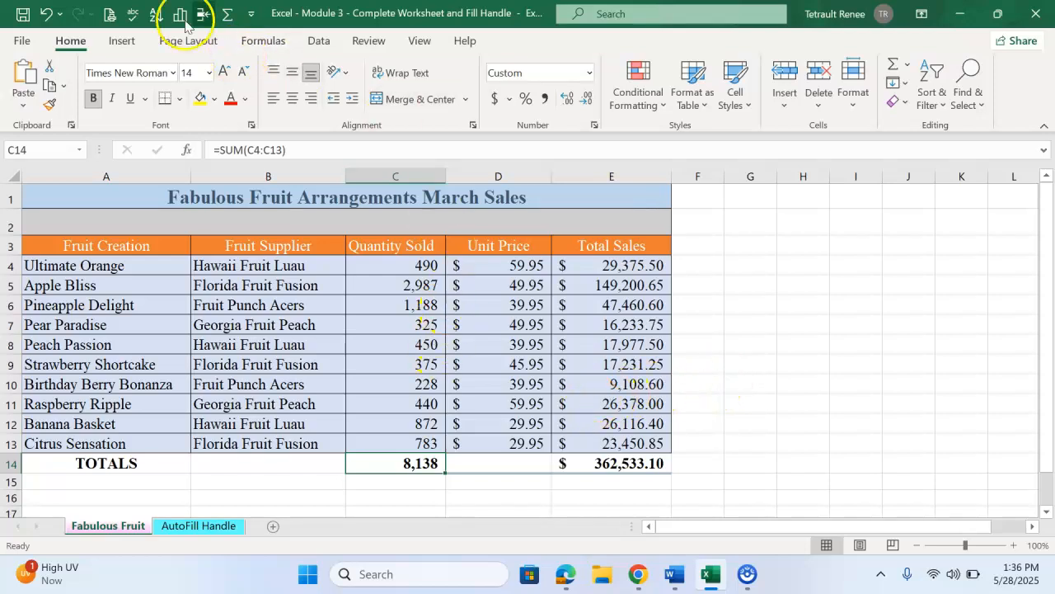
Open the print preview of the Fabulous Fruit sheet.
click(31, 40)
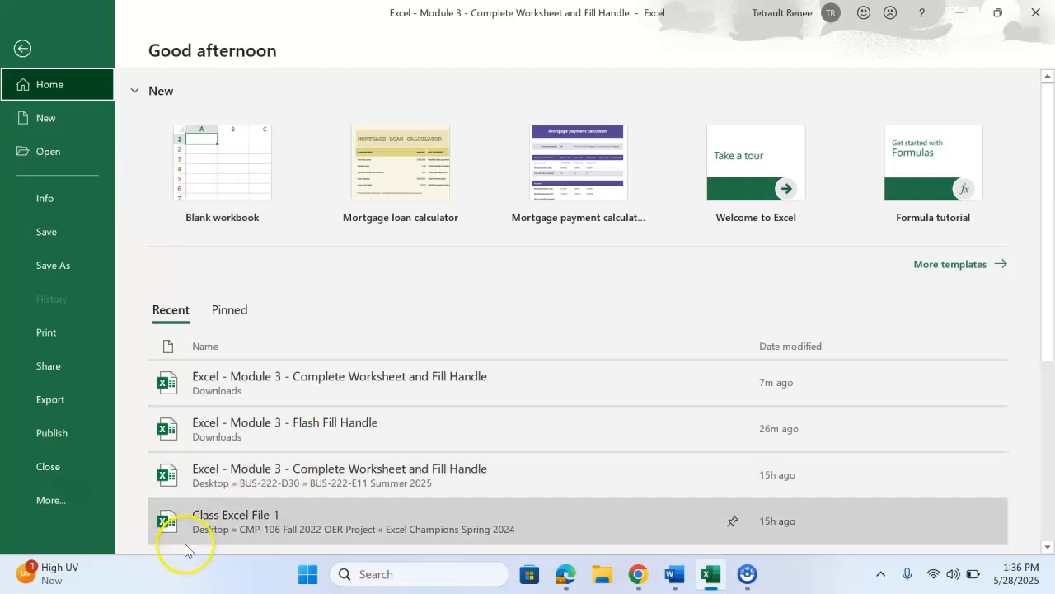
click(50, 337)
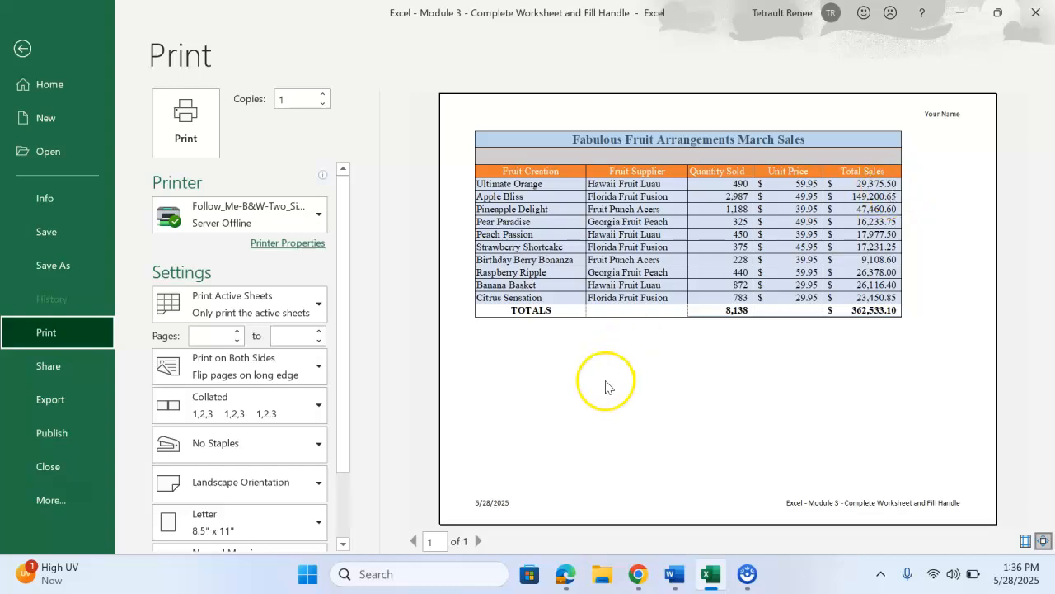
Try portrait orientation, check the second page of the print preview, and return to landscape orientation.
click(239, 487)
click(237, 401)
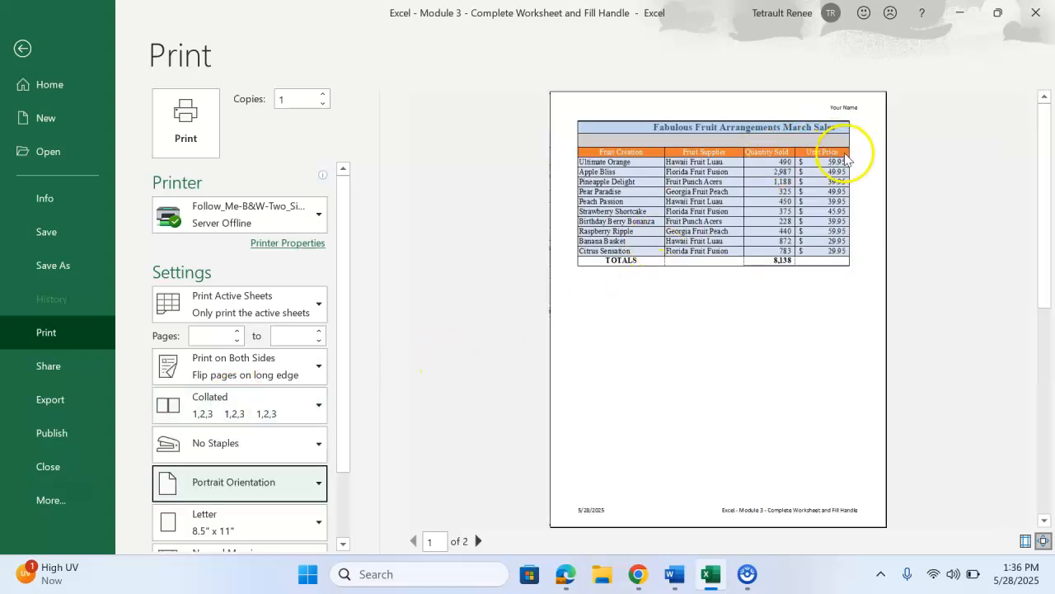
click(478, 541)
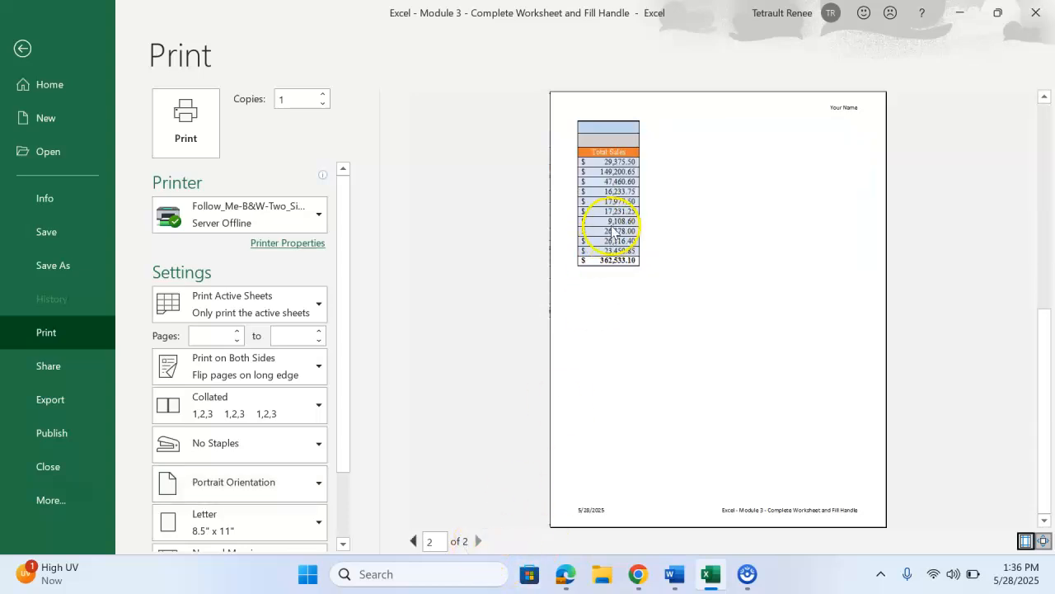
click(271, 483)
click(272, 446)
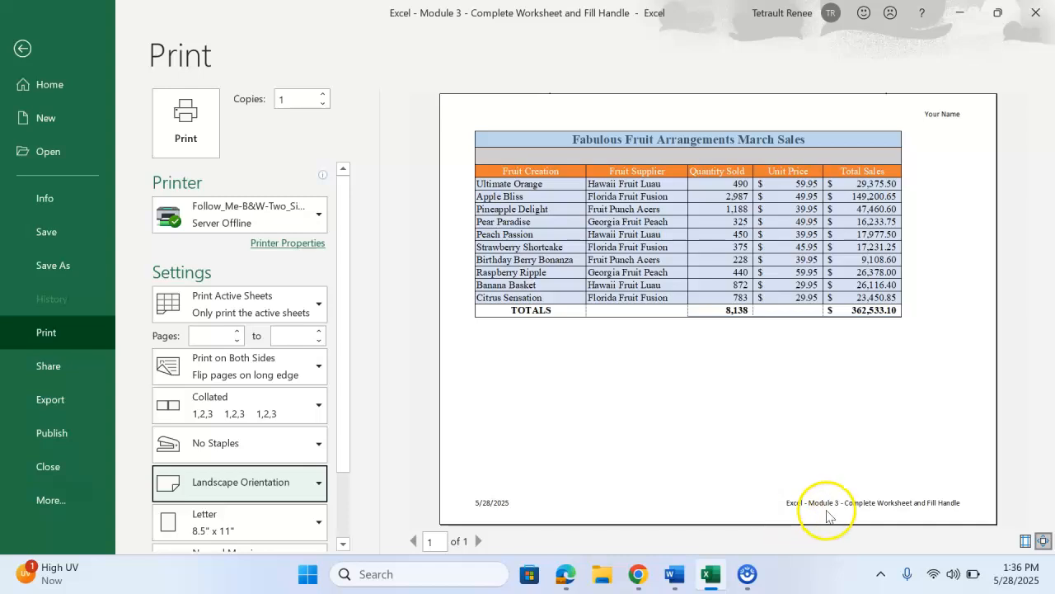
Delete the "Your Name" text from the right section of the page header in Page Setup.
drag(343, 400, 343, 493)
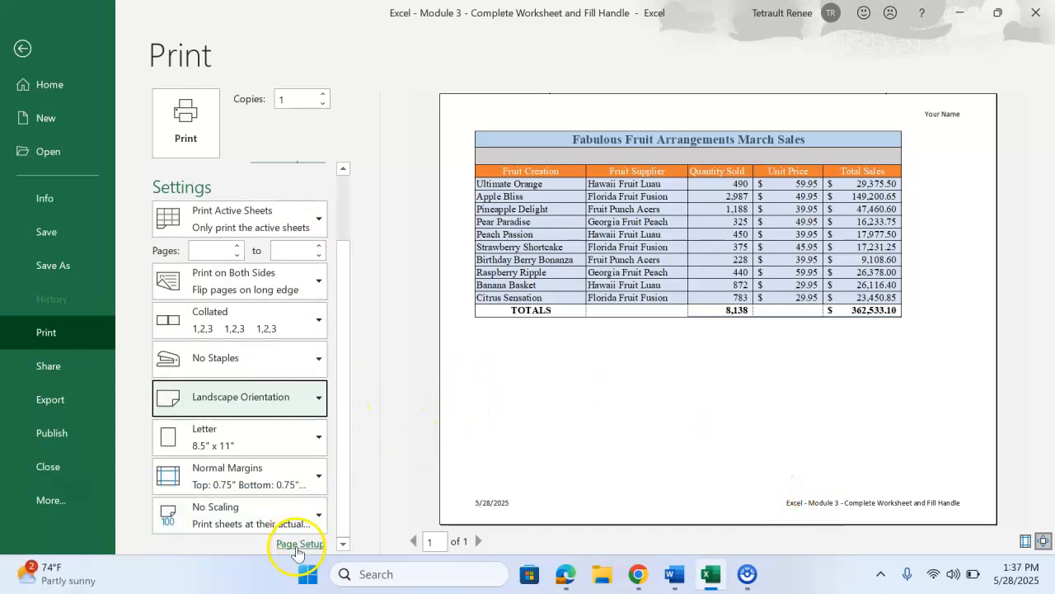
click(298, 548)
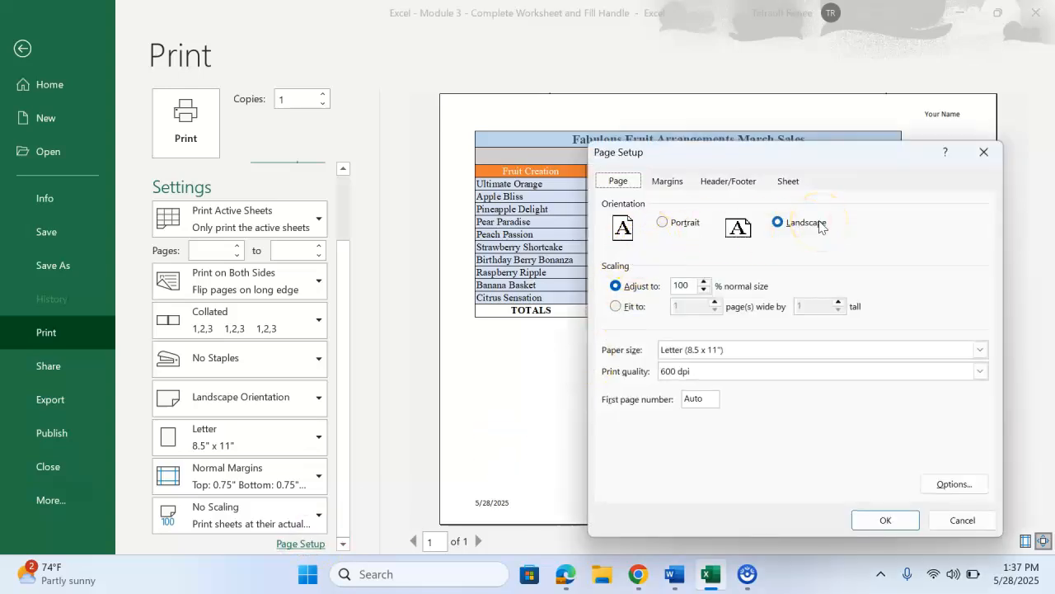
click(737, 181)
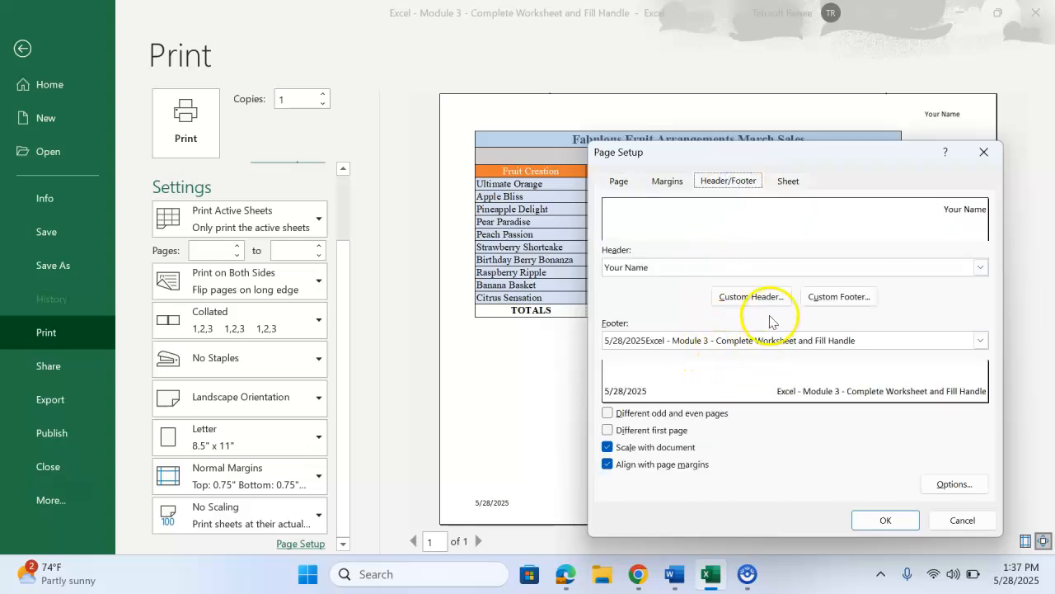
click(765, 299)
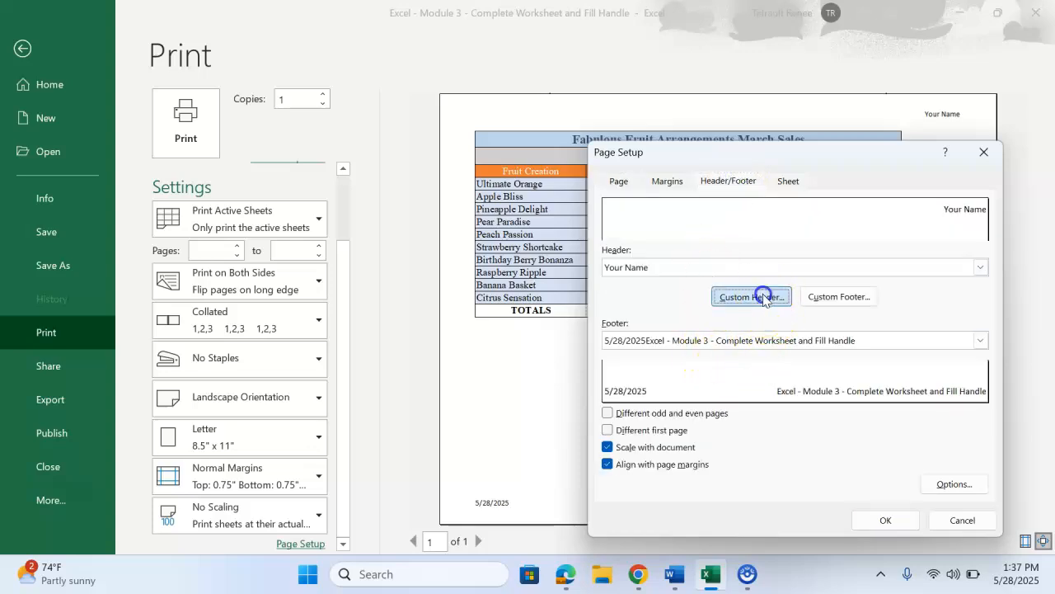
drag(929, 381, 1021, 383)
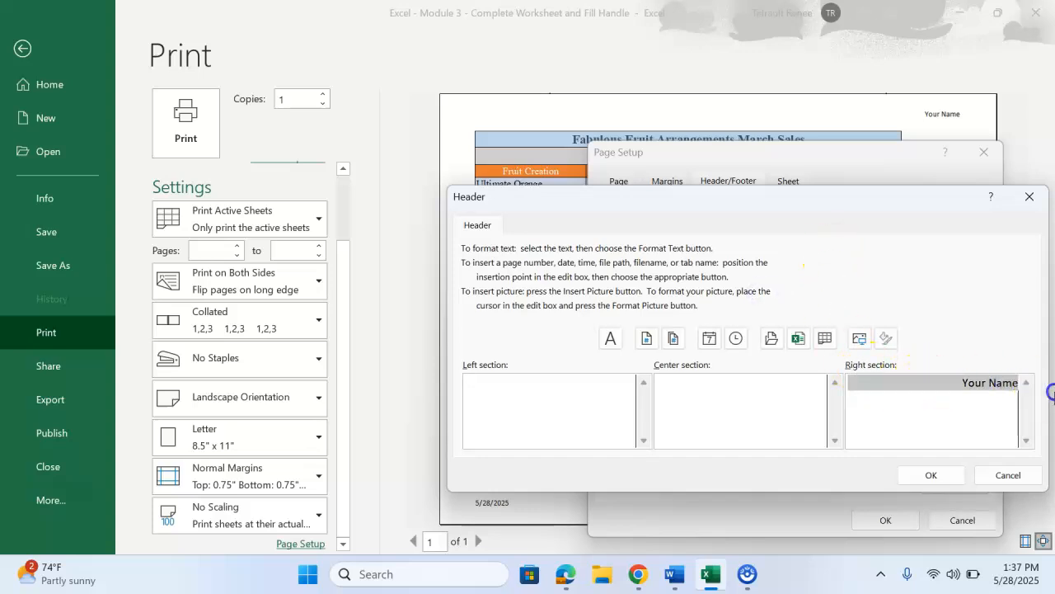
key(Delete)
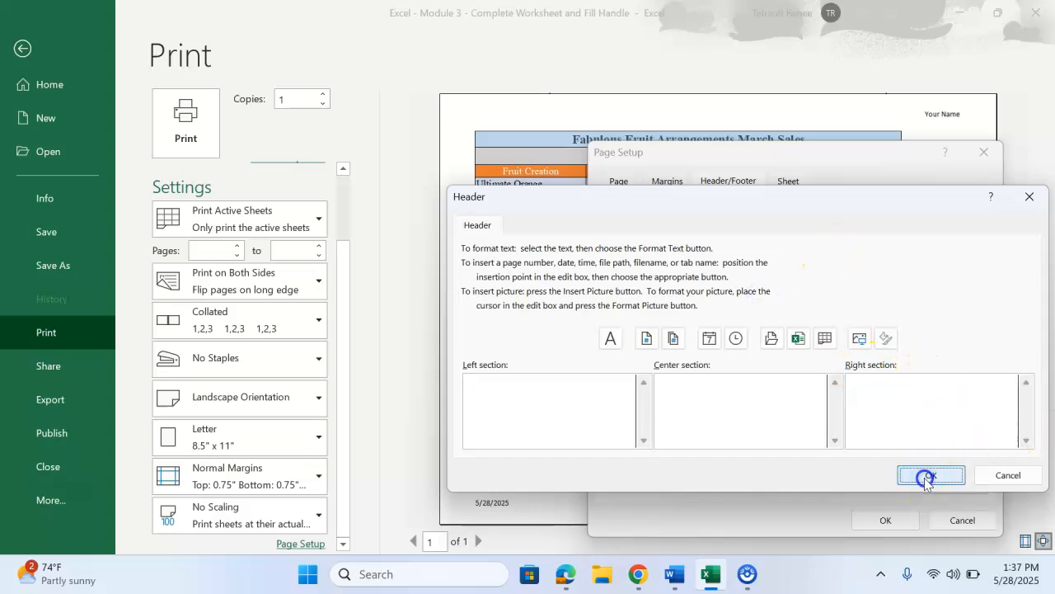
click(930, 476)
Clear the date and file name codes from the custom footer and apply the page setup.
click(827, 299)
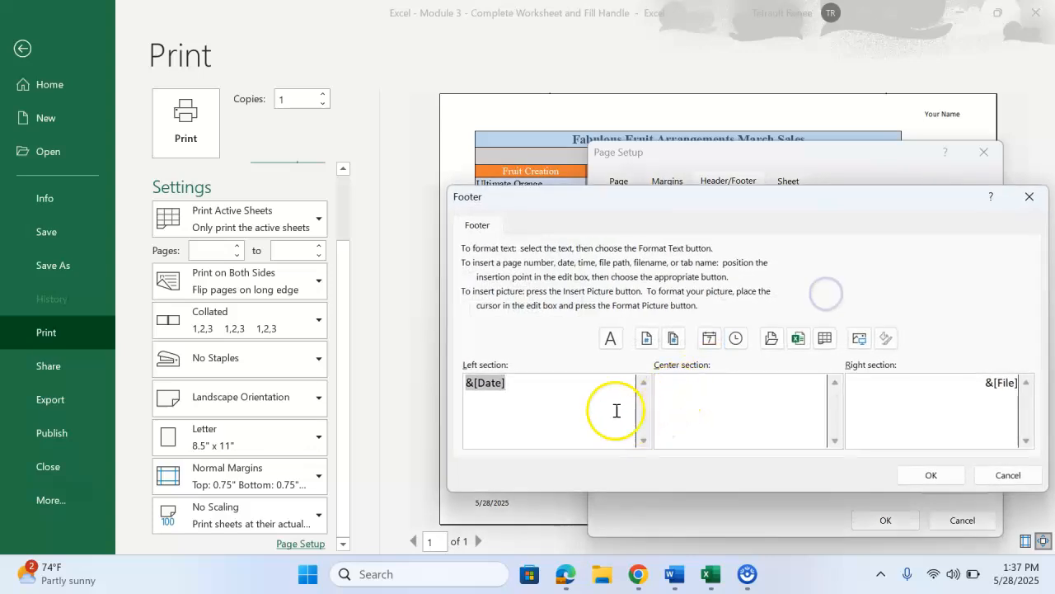
key(Delete)
click(723, 424)
key(Tab)
key(Delete)
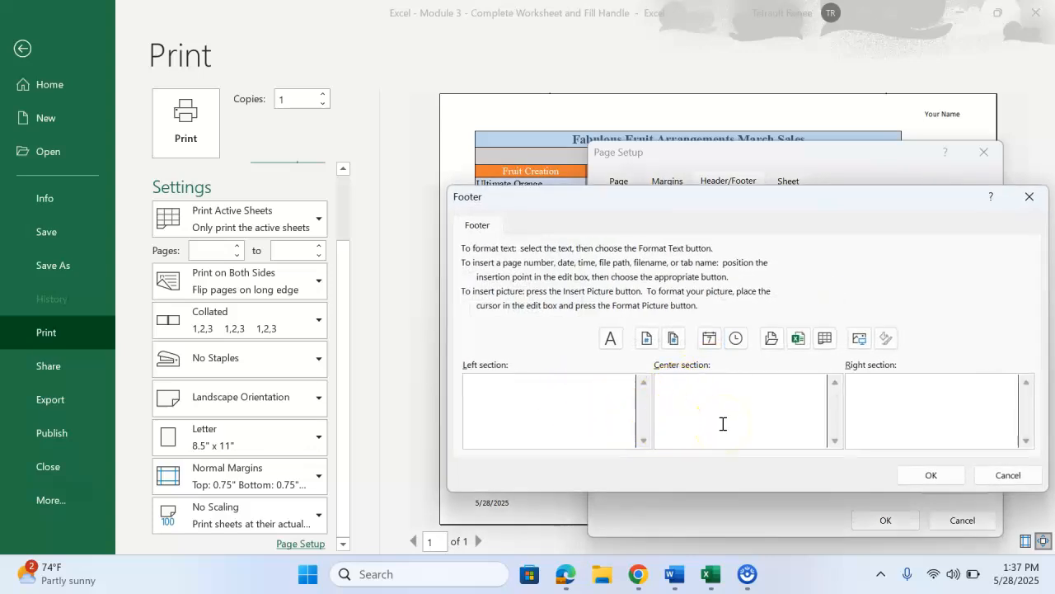
click(931, 475)
click(905, 527)
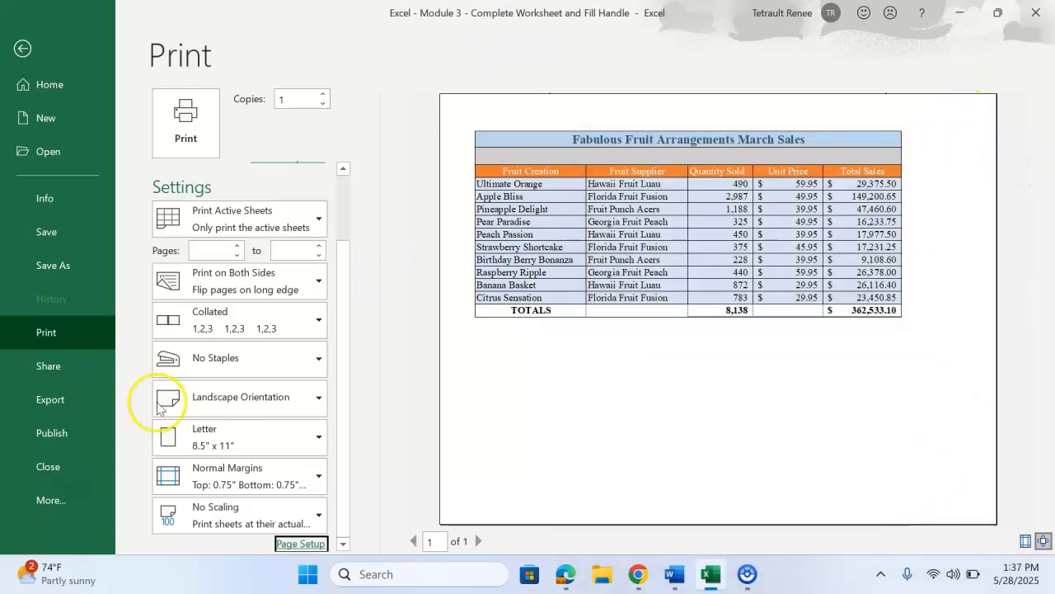
Center the worksheet both horizontally and vertically on the printed page.
click(301, 544)
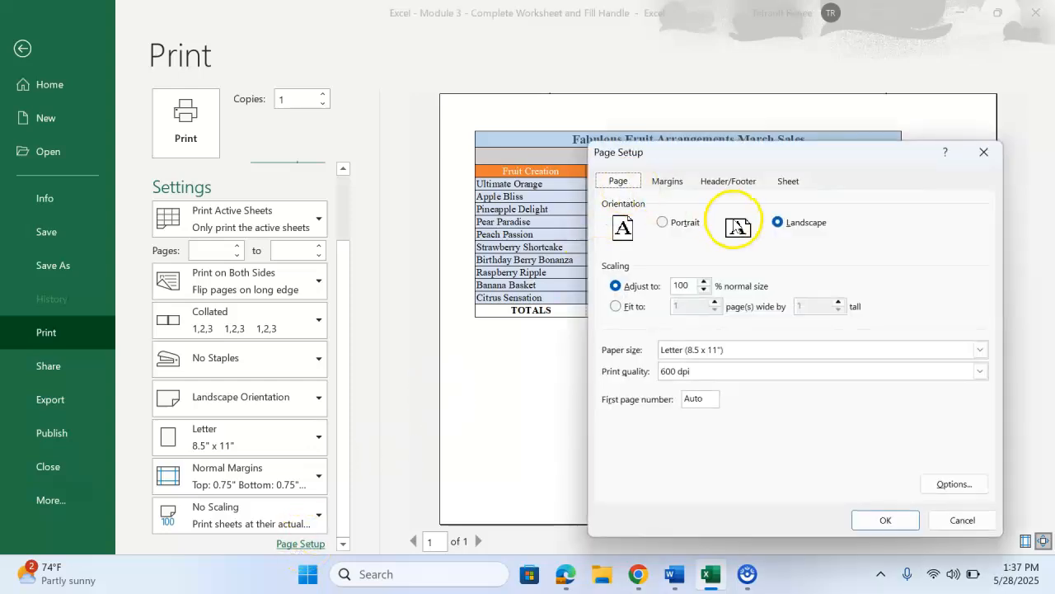
click(667, 181)
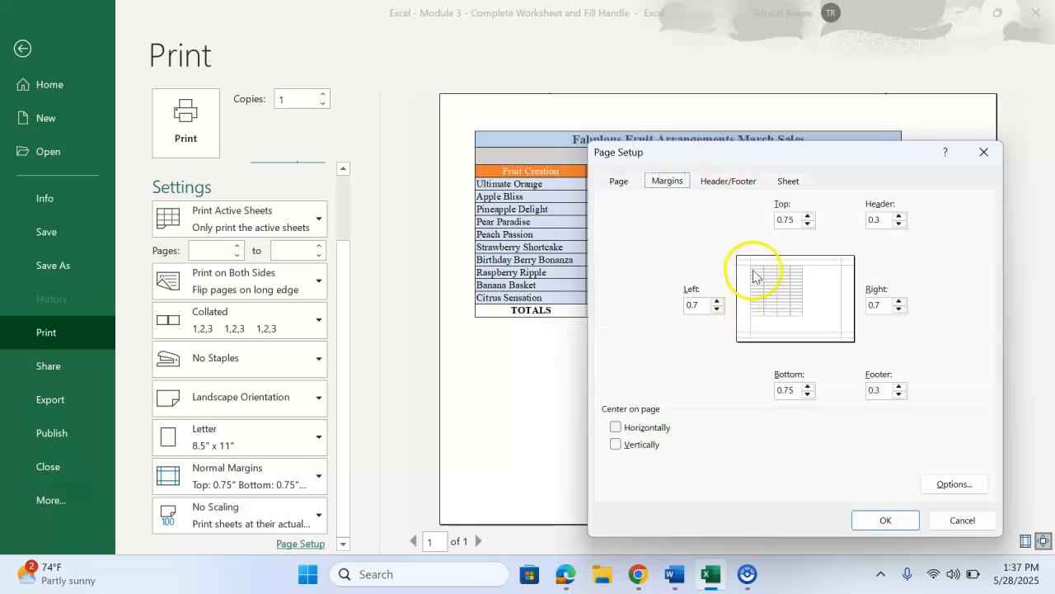
click(615, 428)
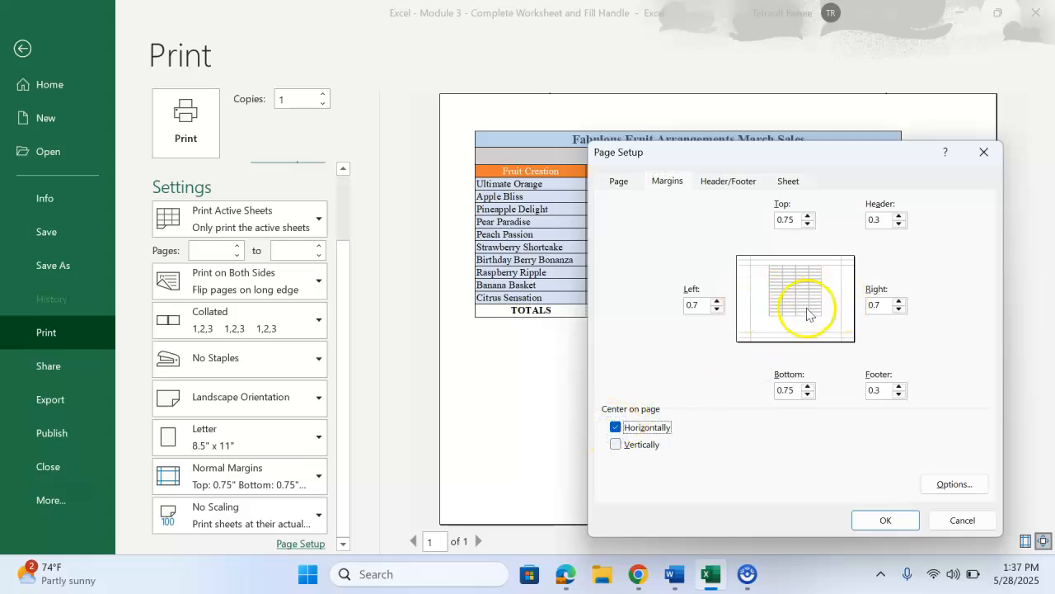
click(615, 444)
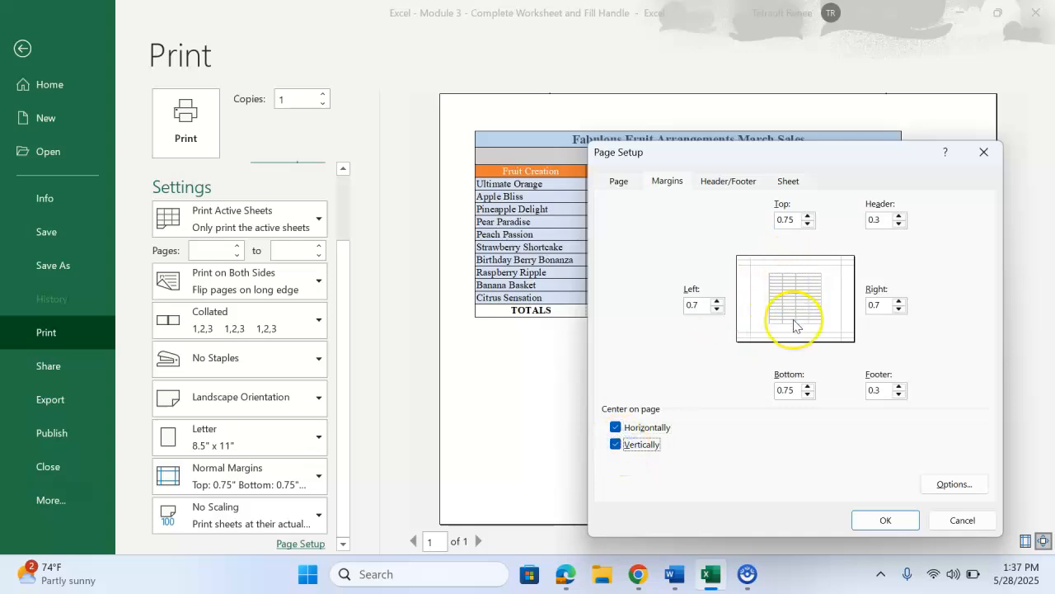
click(884, 520)
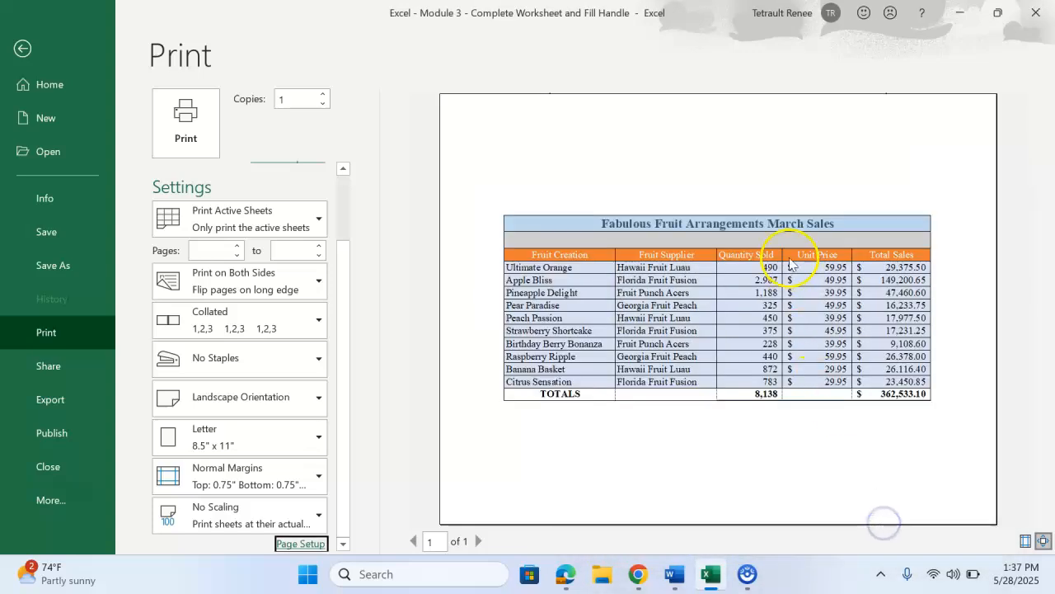
Create a custom header with the date in the left section, file name in the center and the author's first name in the right.
click(315, 544)
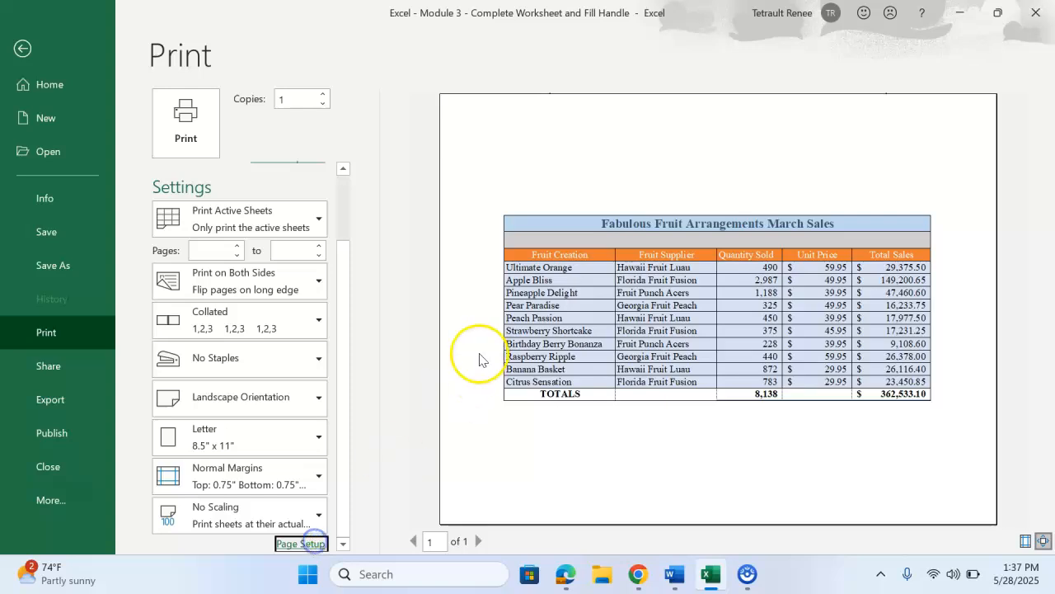
click(660, 185)
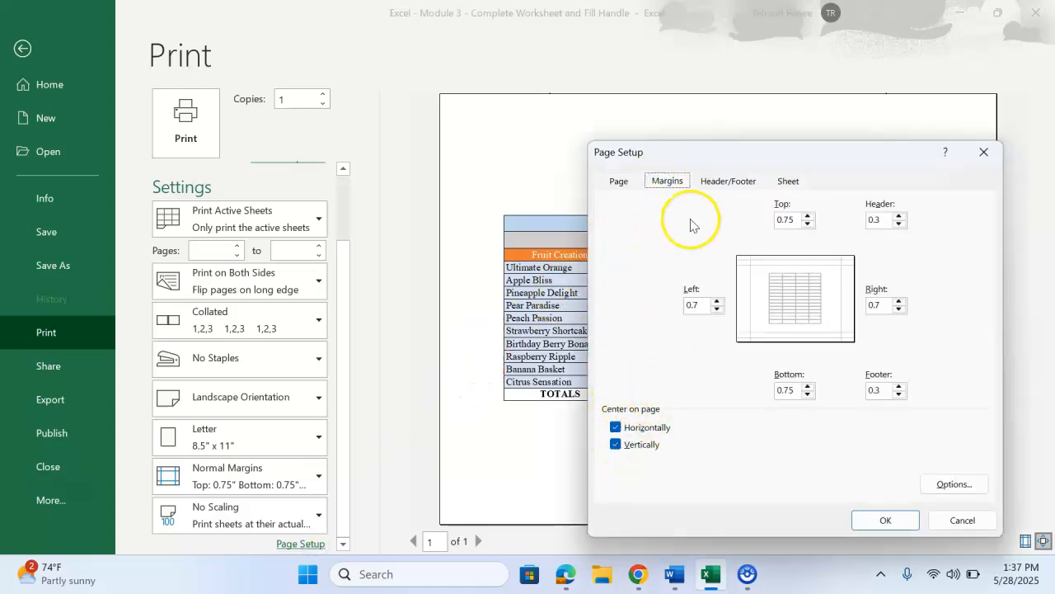
click(719, 184)
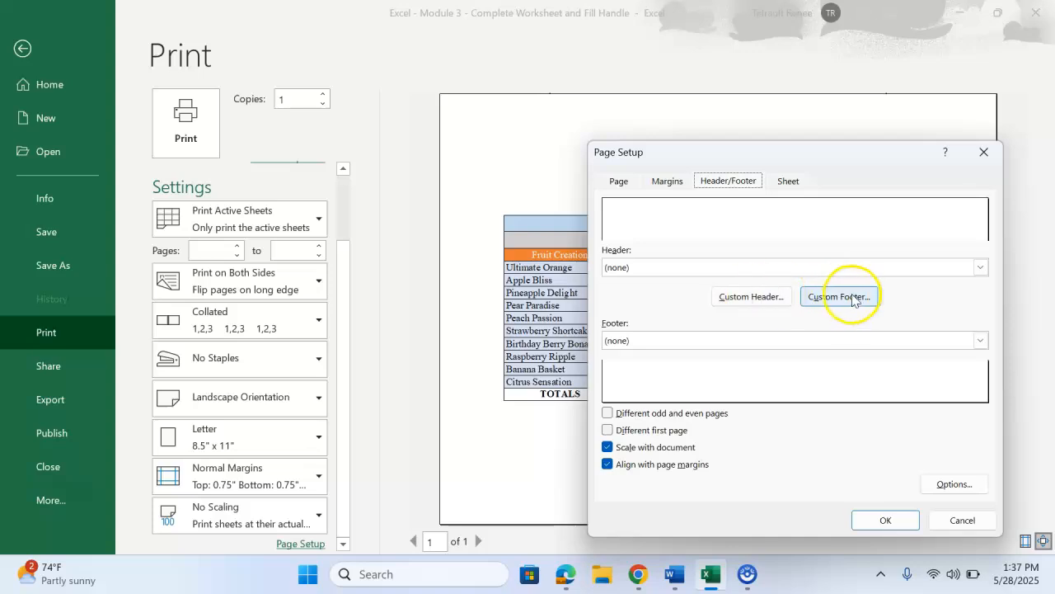
click(746, 302)
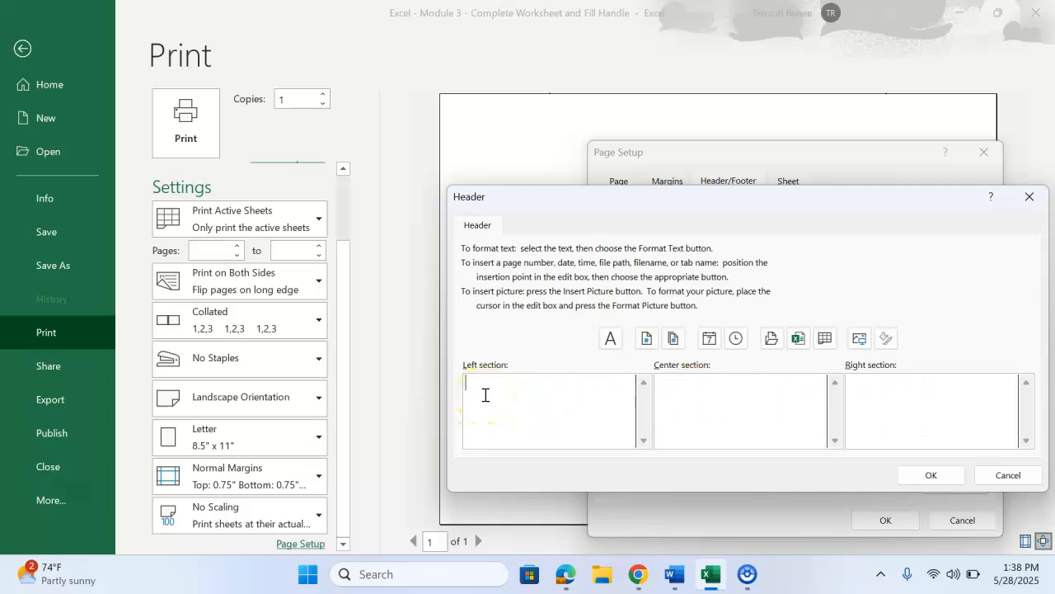
click(708, 340)
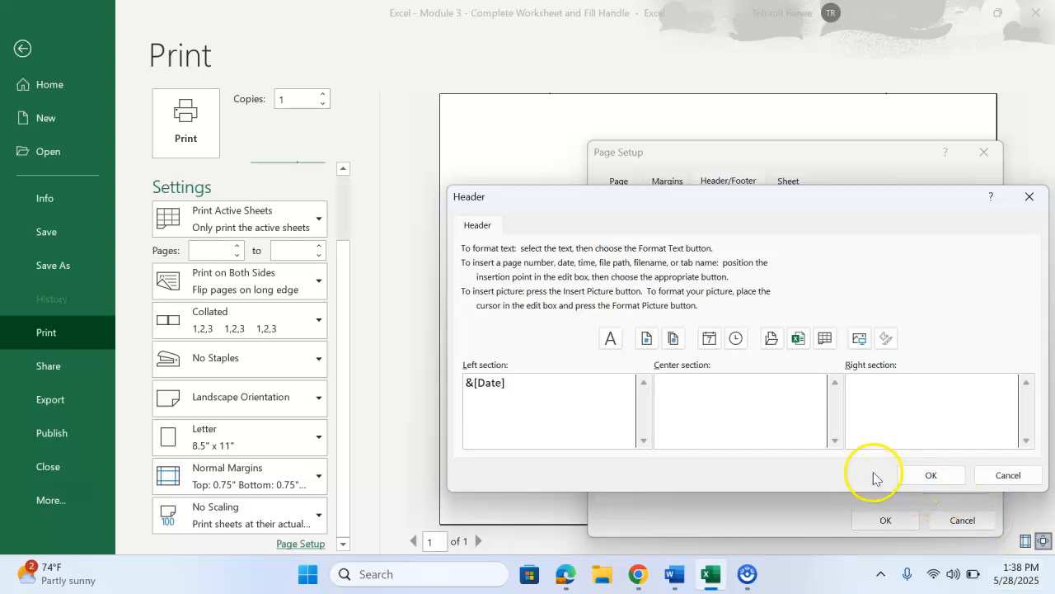
click(751, 420)
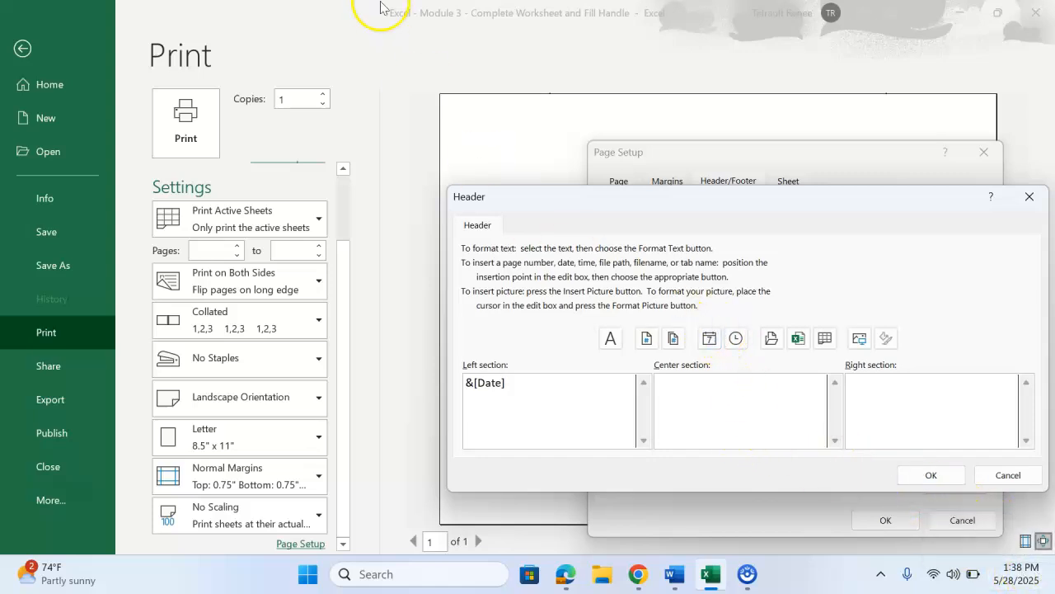
click(798, 338)
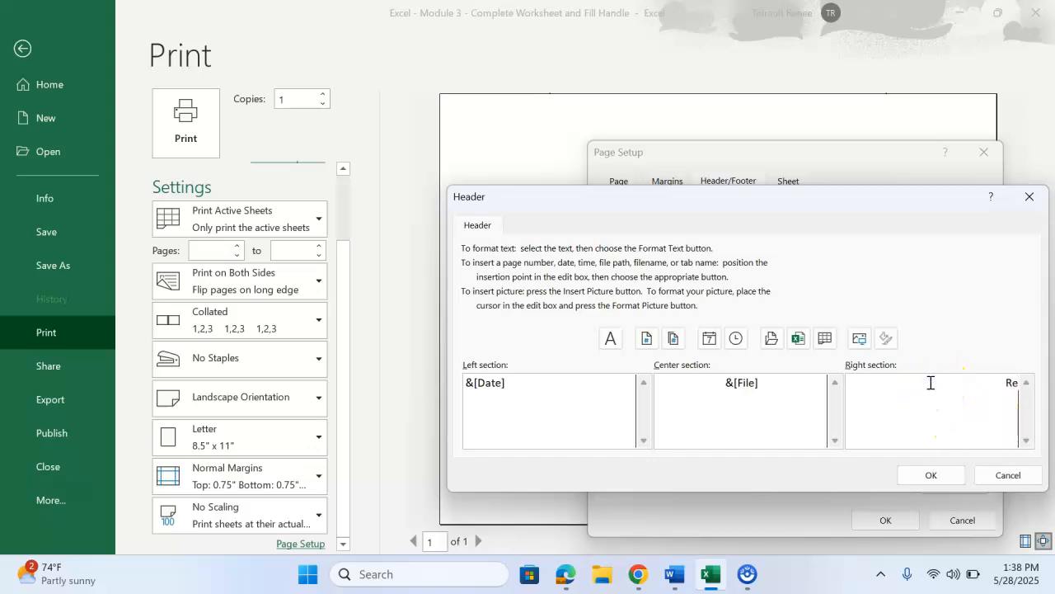
click(930, 475)
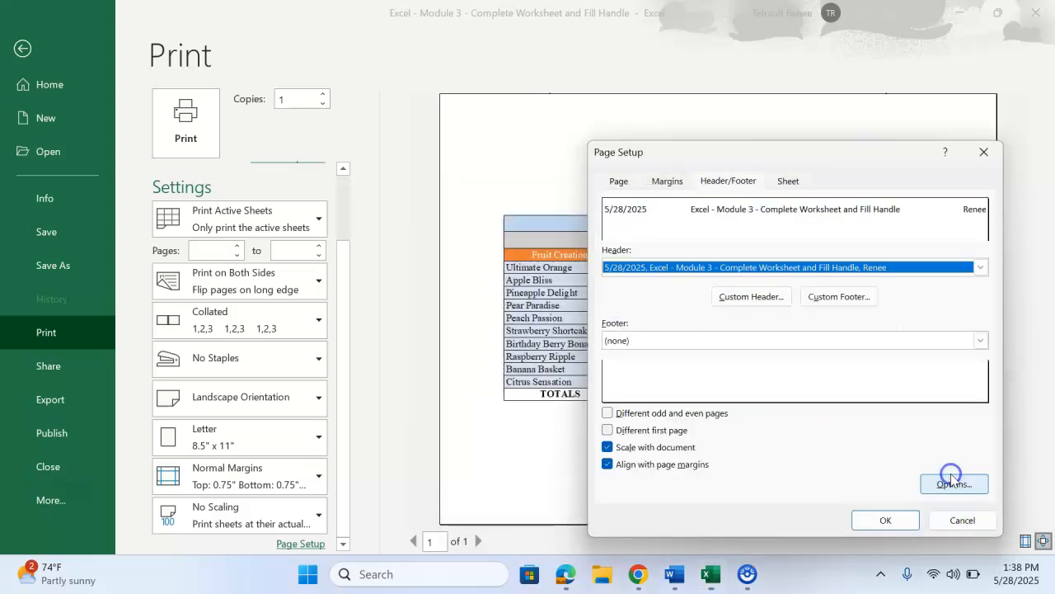
Insert the sheet name in the center section of a custom footer and apply the page setup.
click(840, 297)
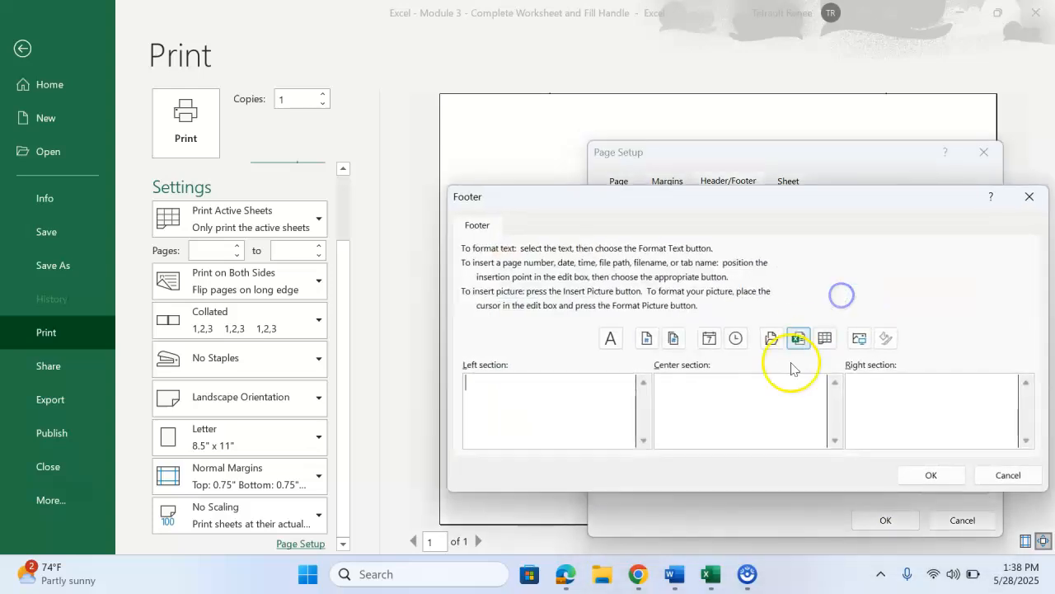
click(730, 415)
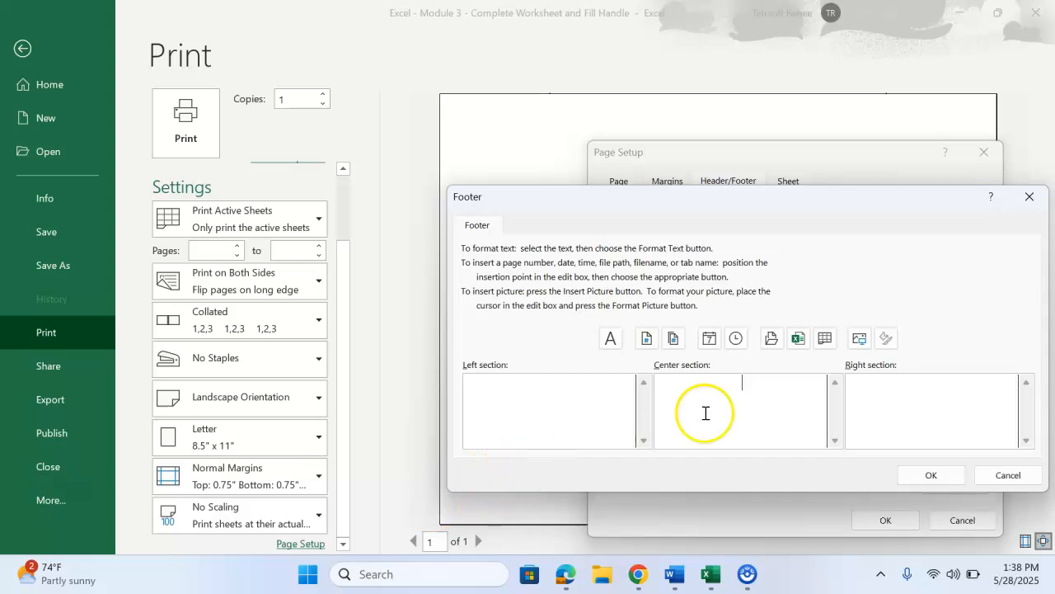
click(827, 341)
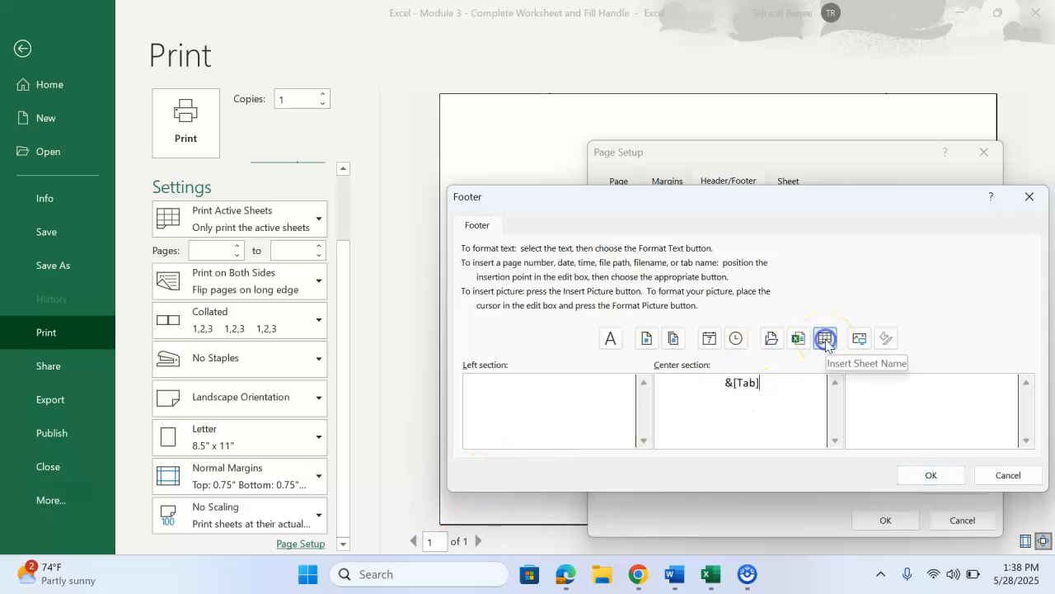
click(943, 477)
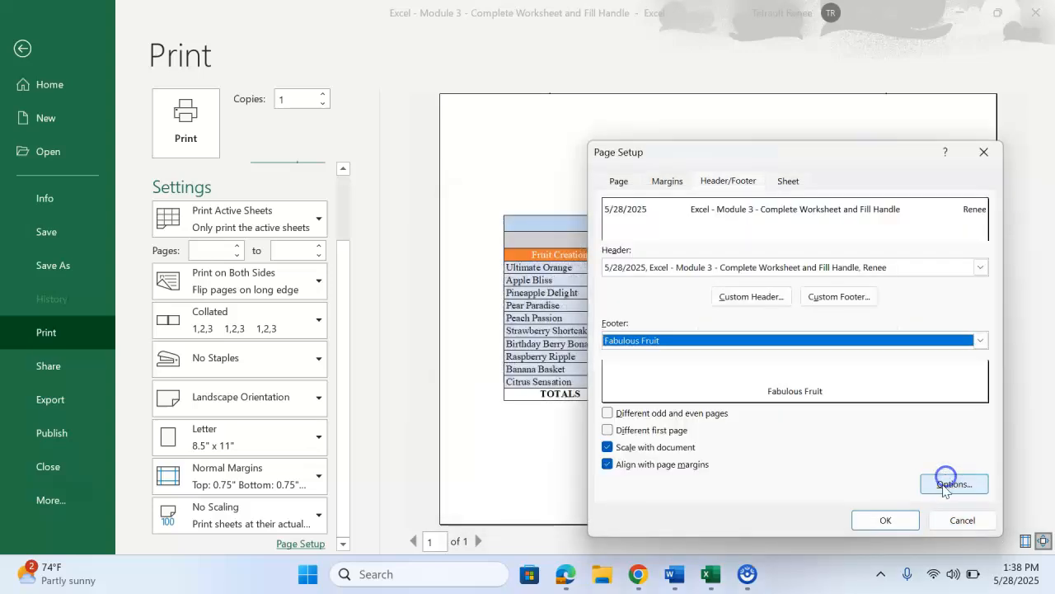
click(885, 519)
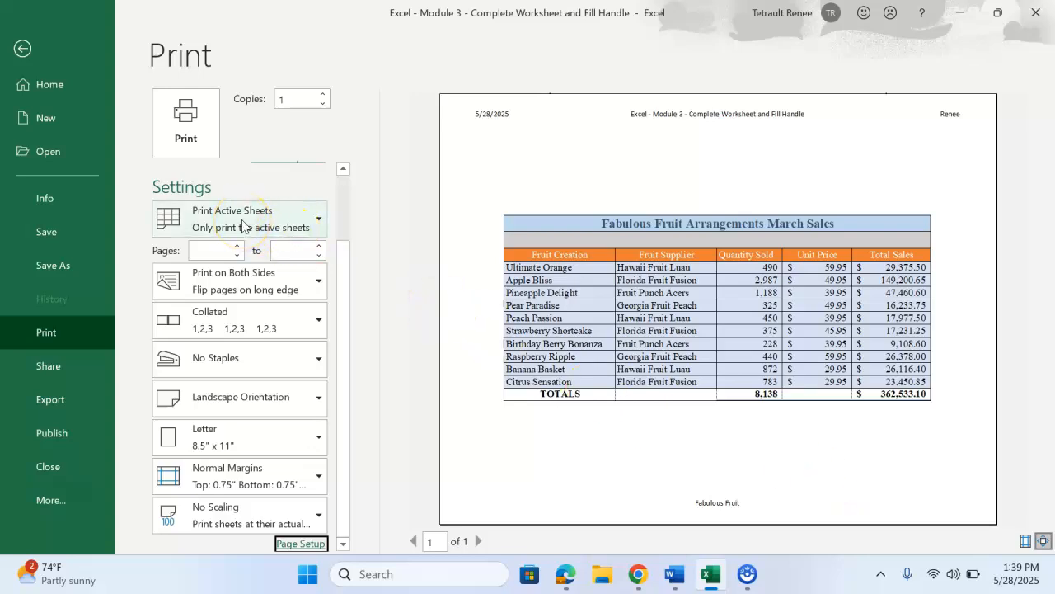
Leave the print preview, look at the AutoFill Handle sheet and return to the Fabulous Fruit sheet.
click(24, 48)
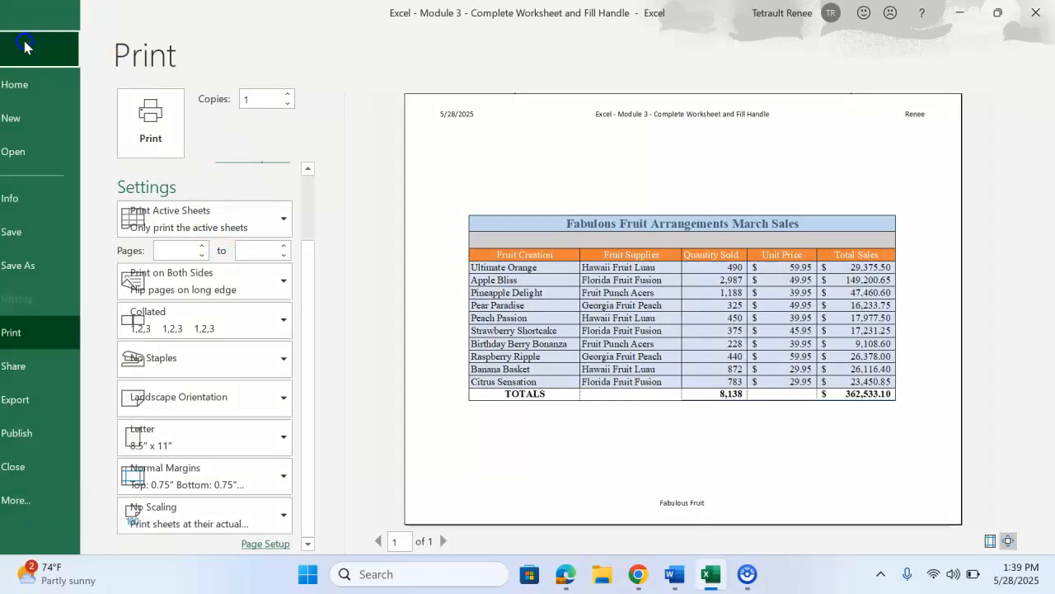
click(210, 524)
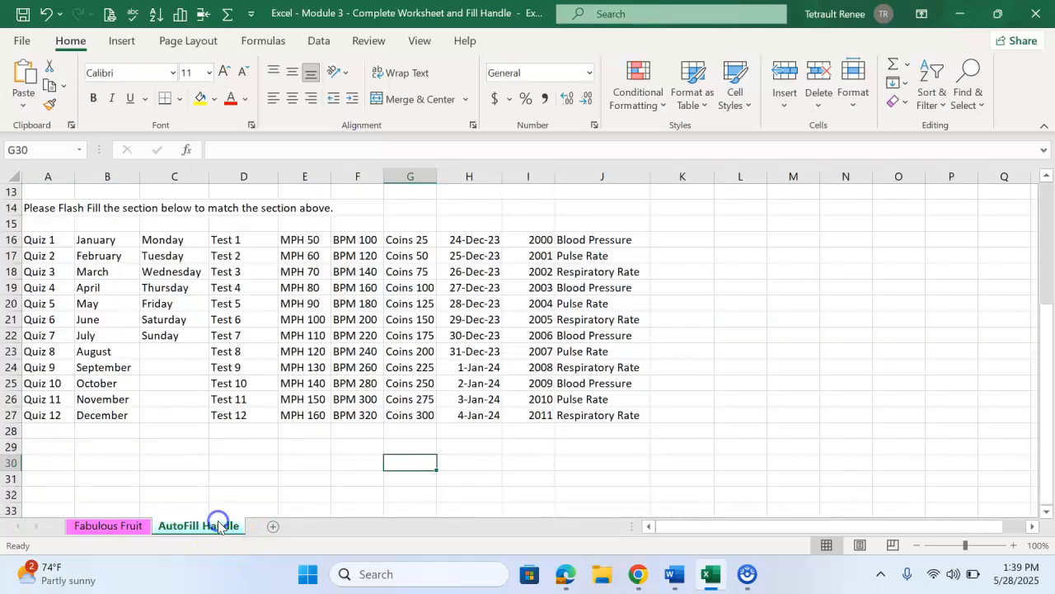
click(109, 526)
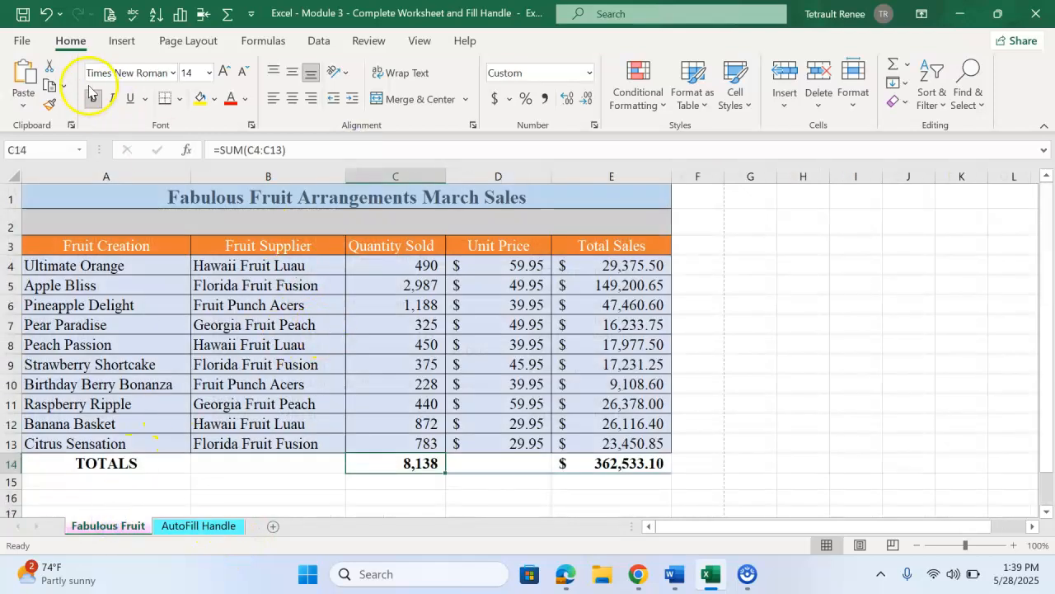